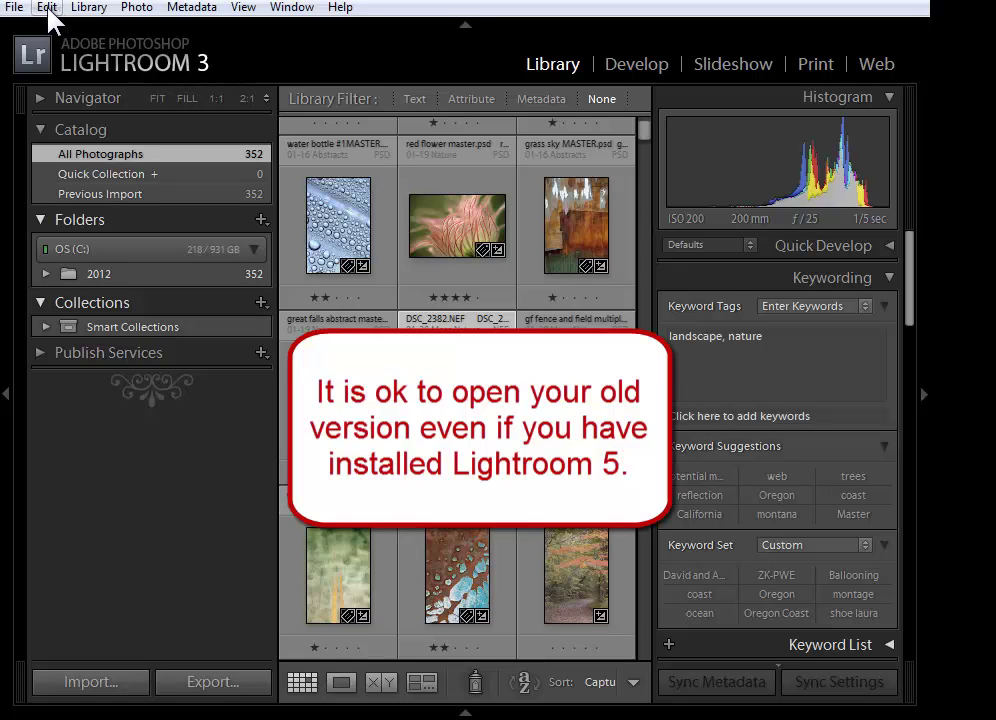
Bring up the old Lightroom 3 catalog's settings to see My Lightroom Catalog.lrcat and its folder.
click(48, 9)
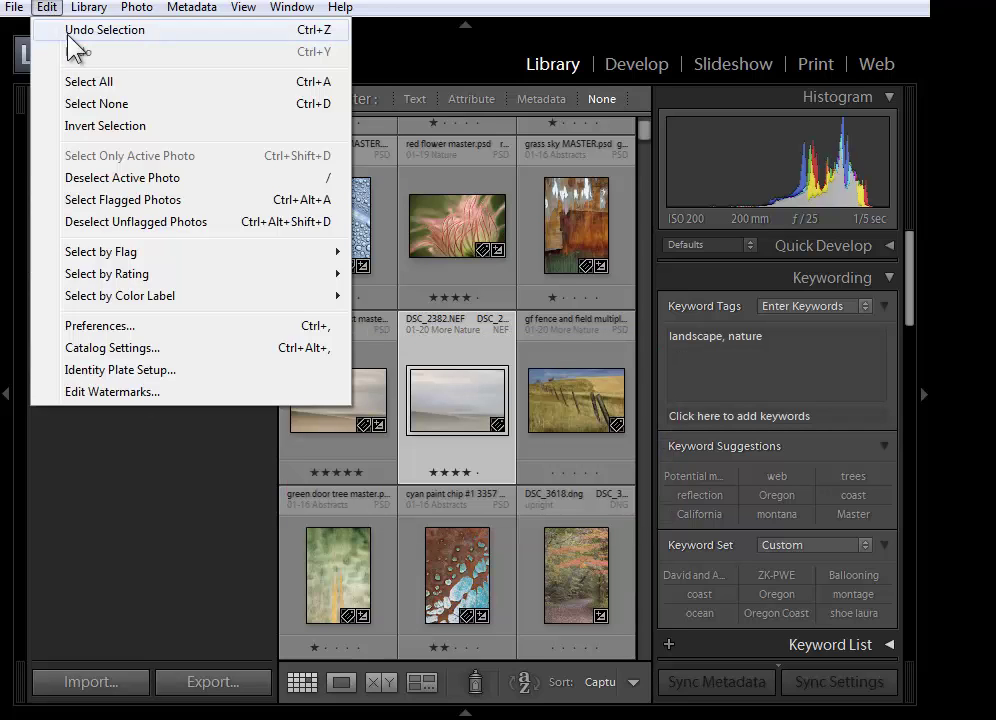
click(262, 348)
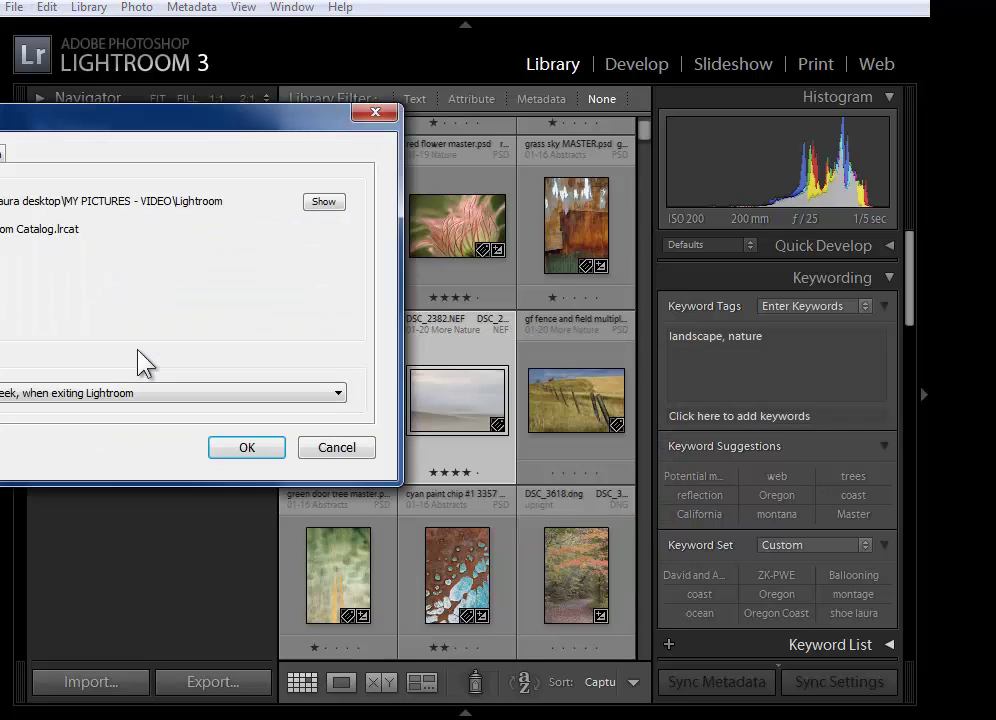
drag(76, 128, 329, 127)
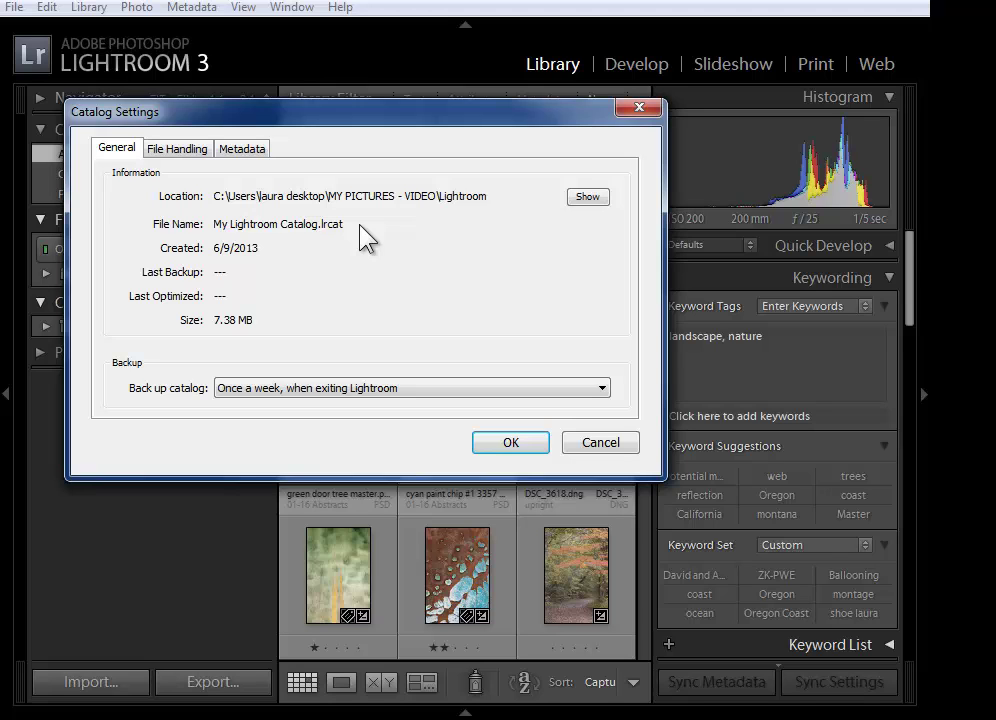
click(508, 446)
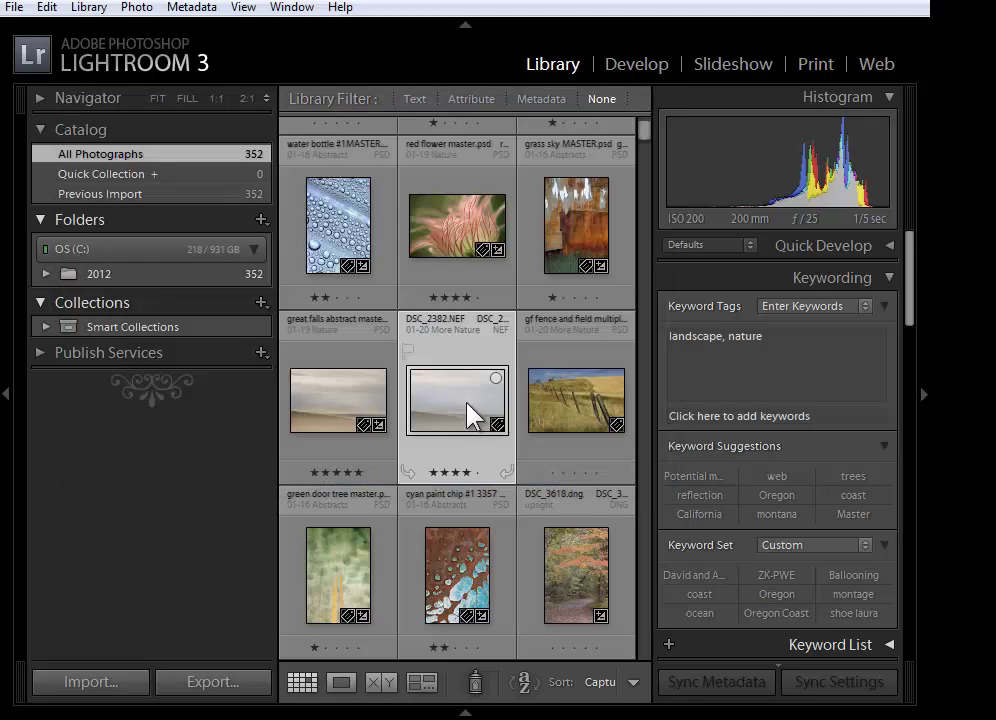
click(47, 8)
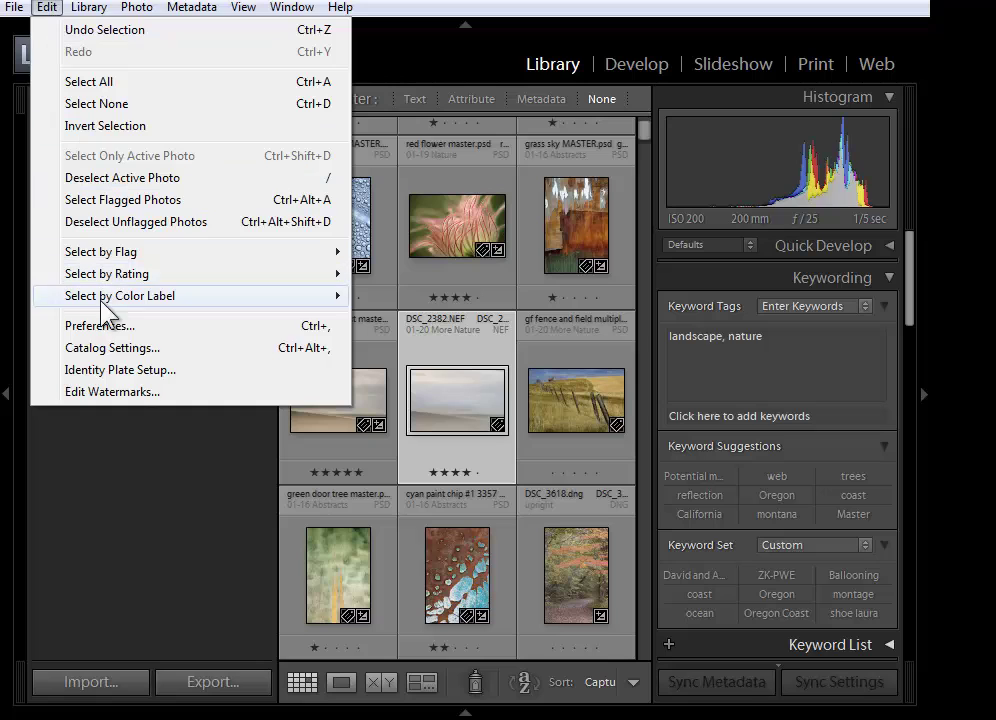
click(101, 328)
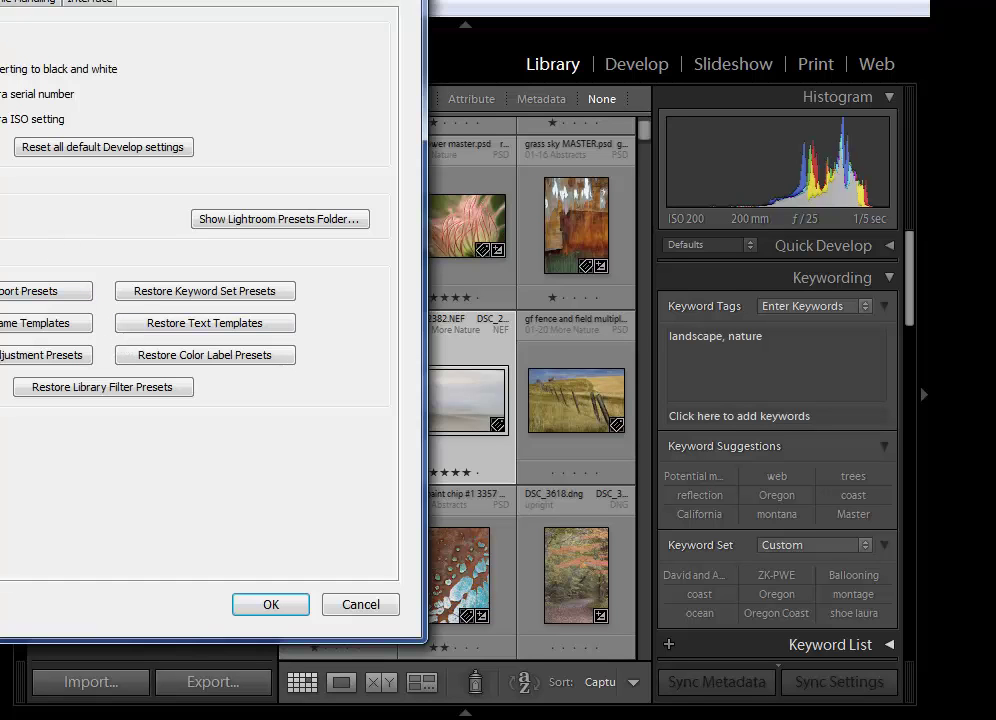
drag(54, 0, 289, 16)
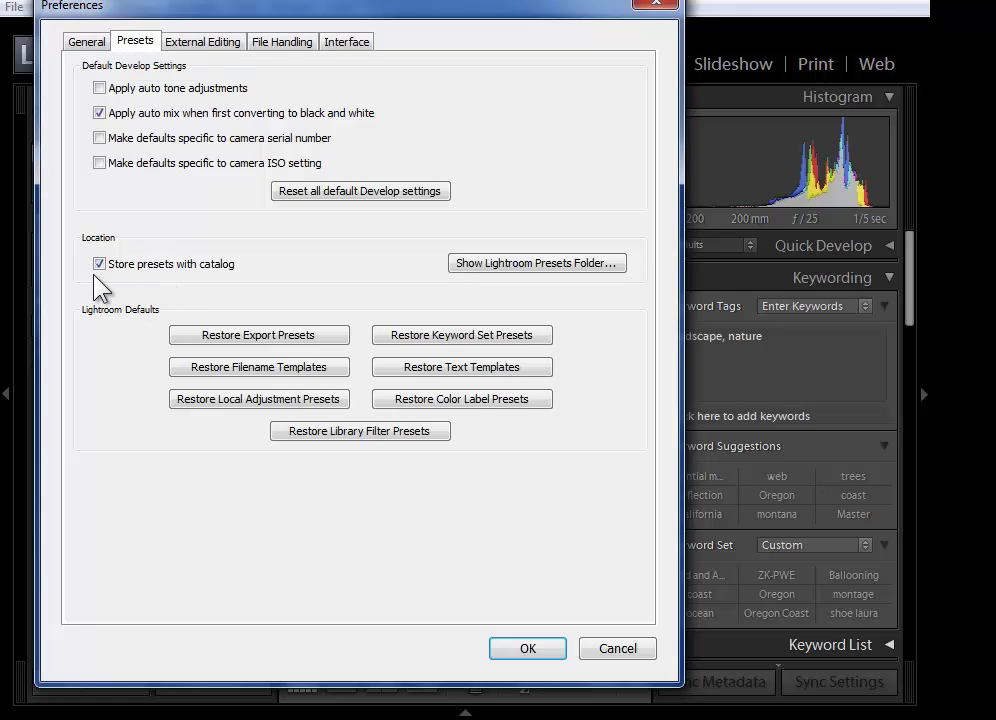
click(198, 266)
click(99, 264)
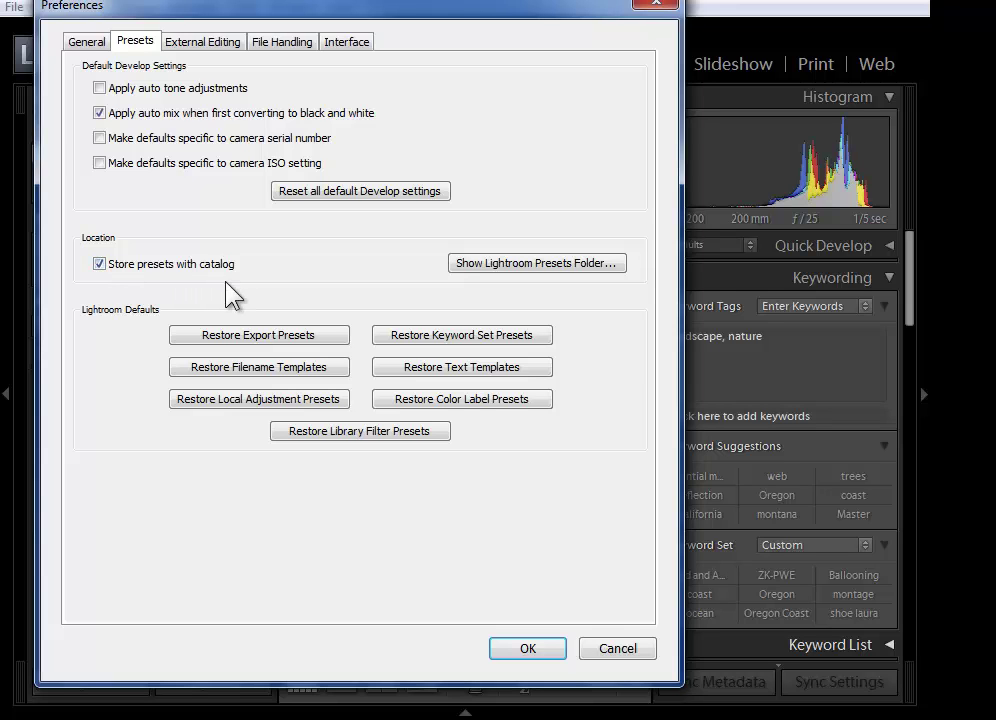
Close Preferences without keeping changes and quit Lightroom 3.
click(625, 652)
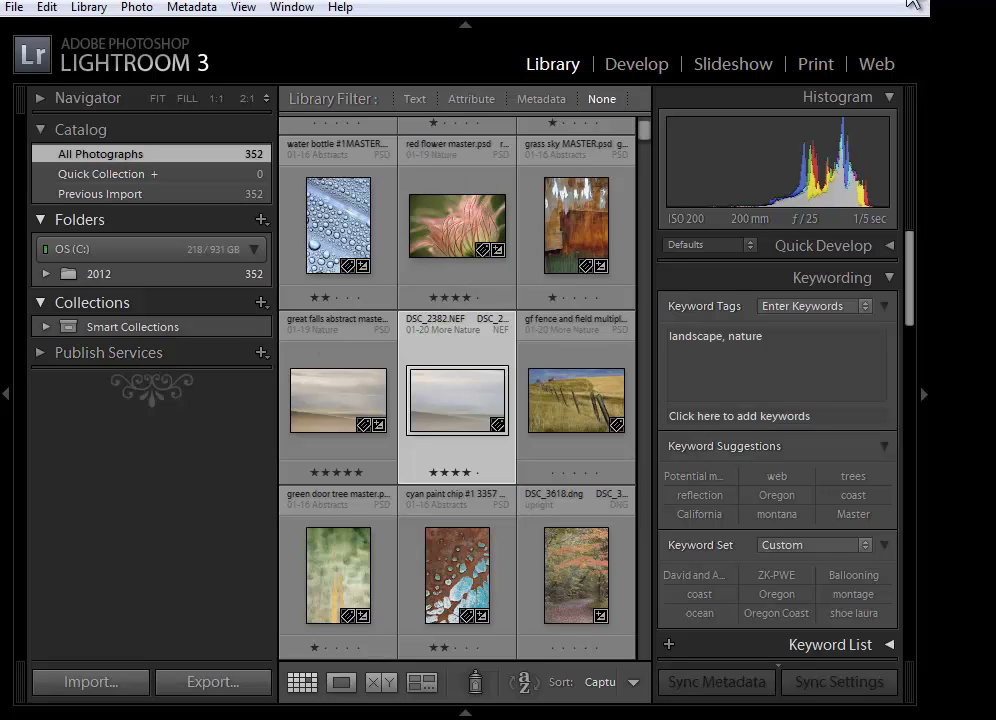
click(913, 3)
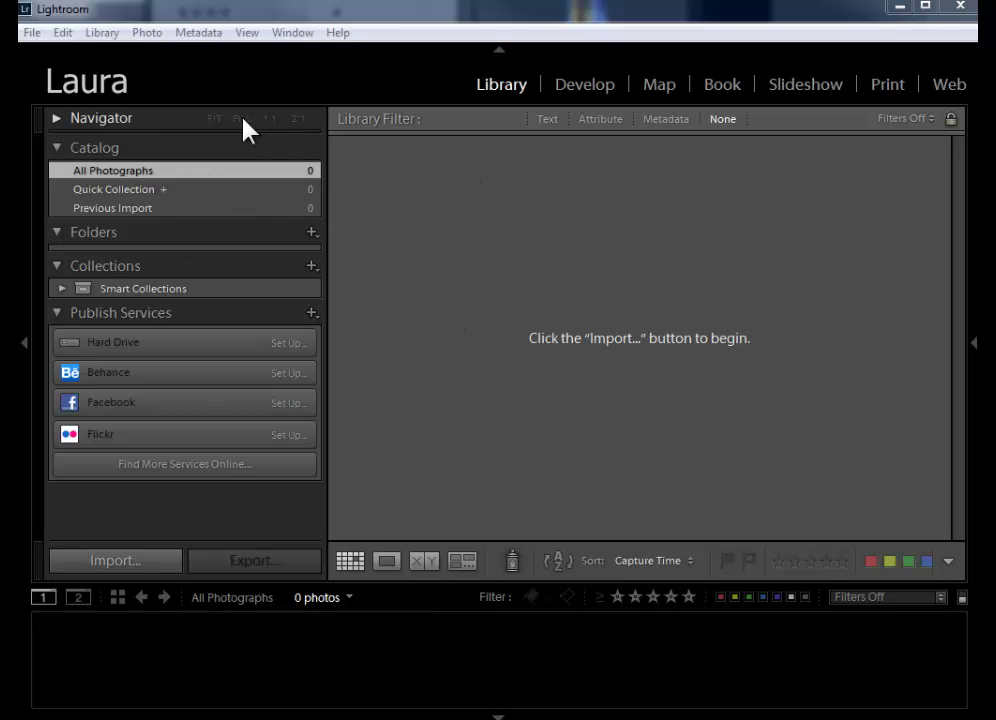
Review Catalog Settings' General info for Lightroom 5 Catalog.lrcat (1.06 MB), then close without changes.
click(63, 34)
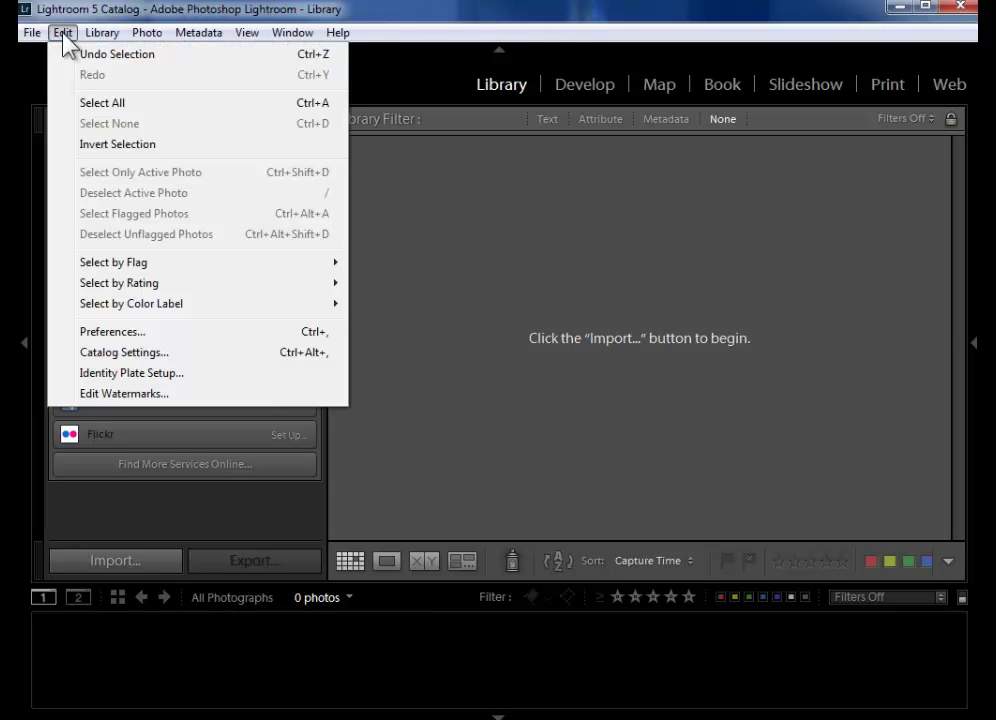
click(128, 354)
drag(138, 168, 321, 153)
click(168, 178)
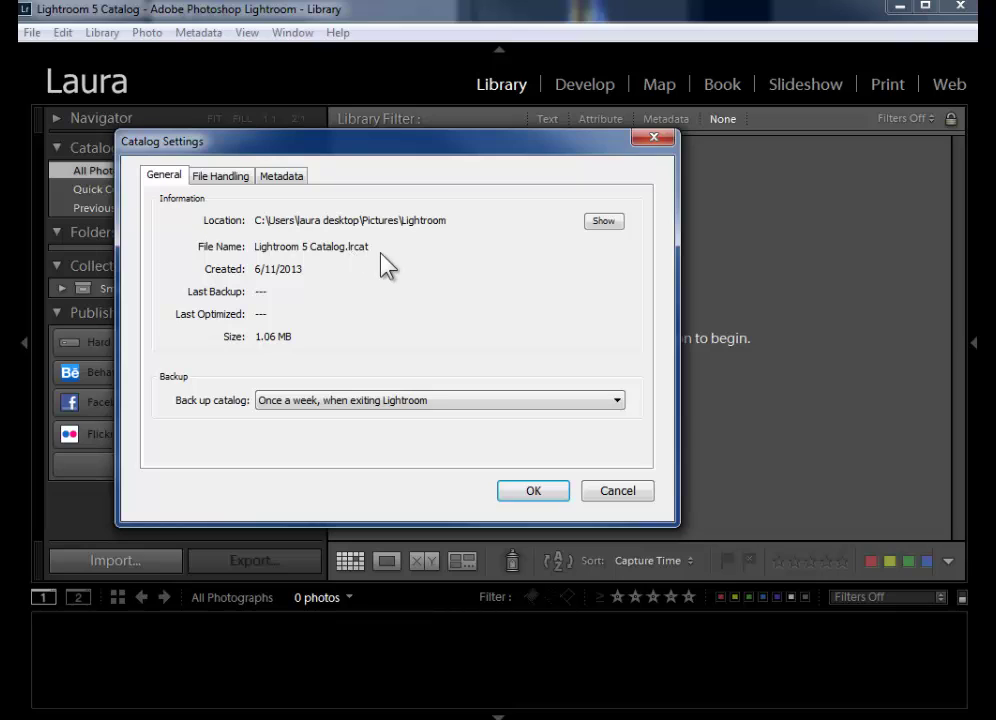
click(640, 492)
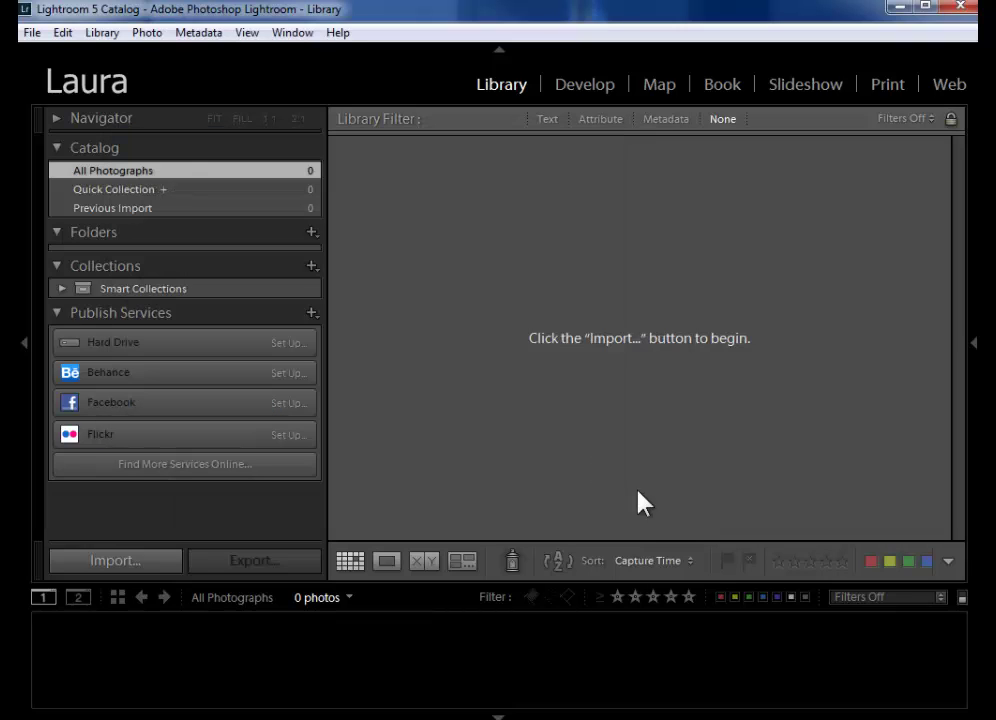
click(32, 33)
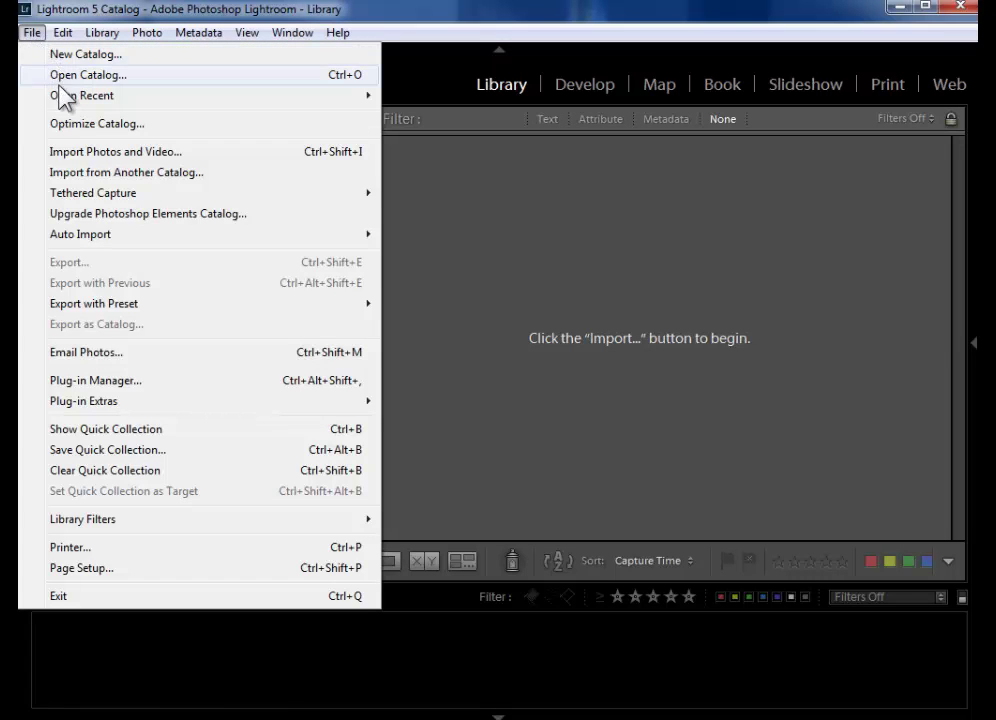
mouse_move(118, 100)
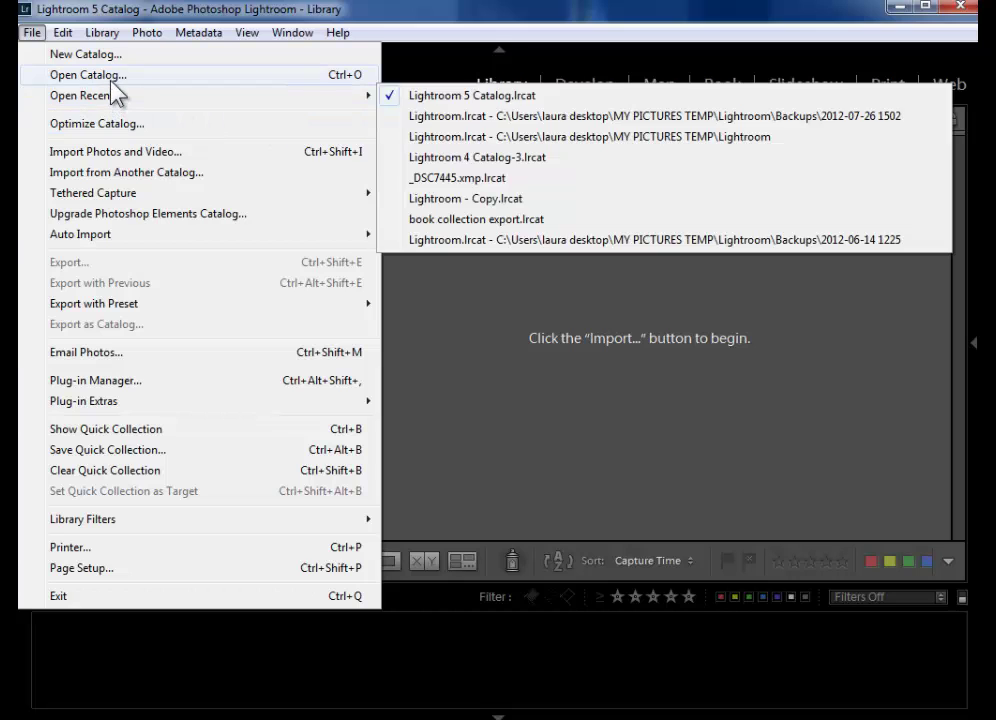
click(97, 76)
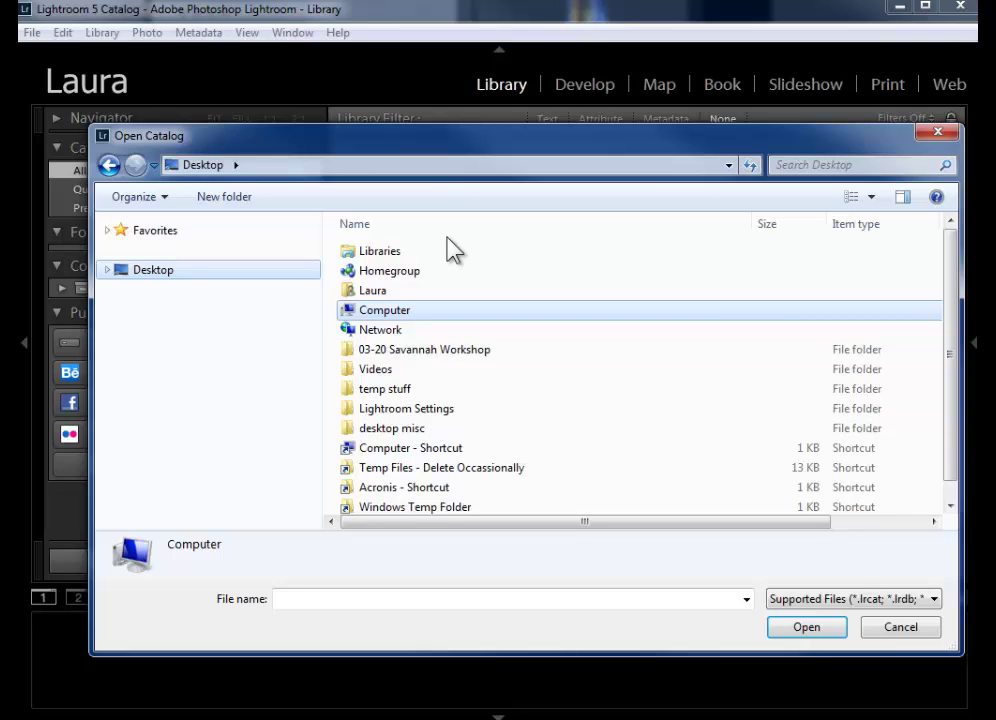
click(899, 628)
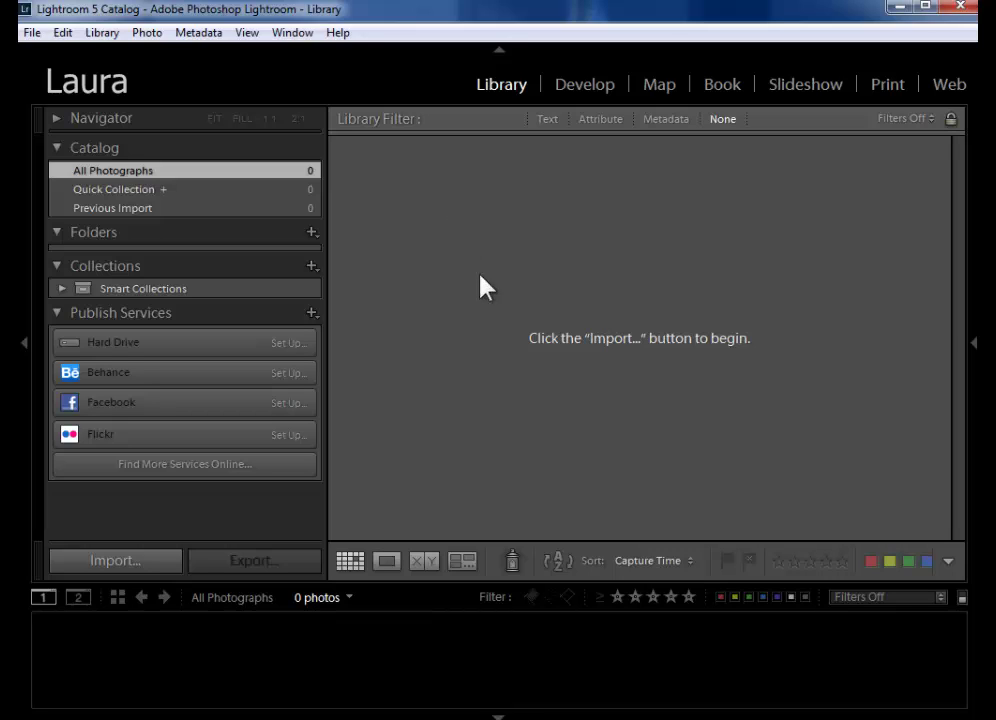
Start opening the old My Lightroom Catalog.lrcat from the File menu.
click(34, 38)
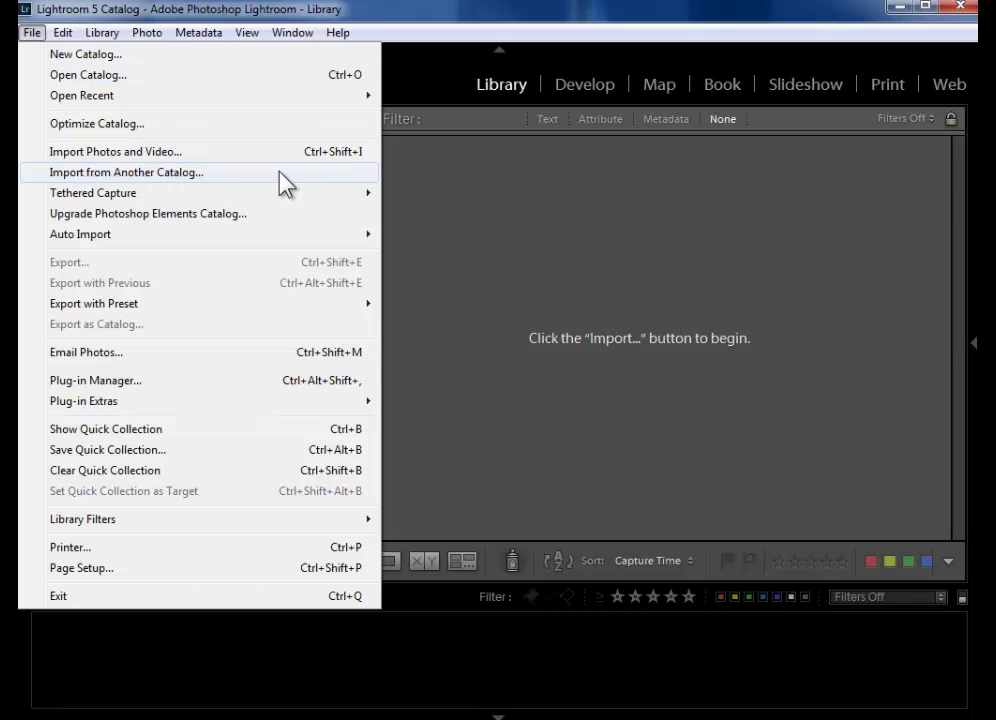
click(476, 187)
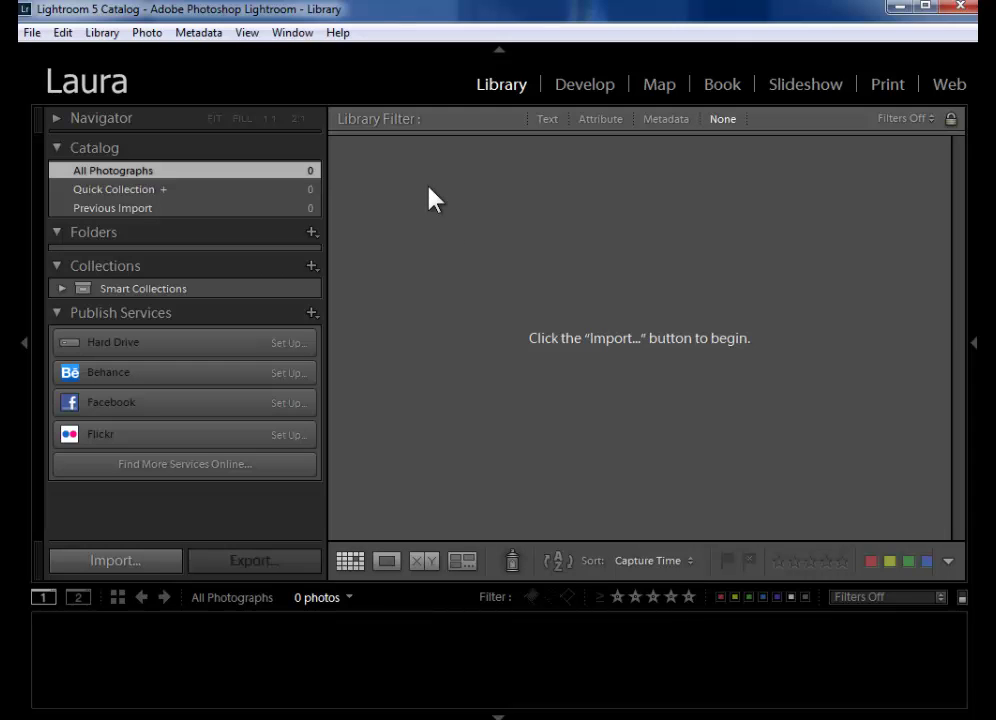
click(33, 33)
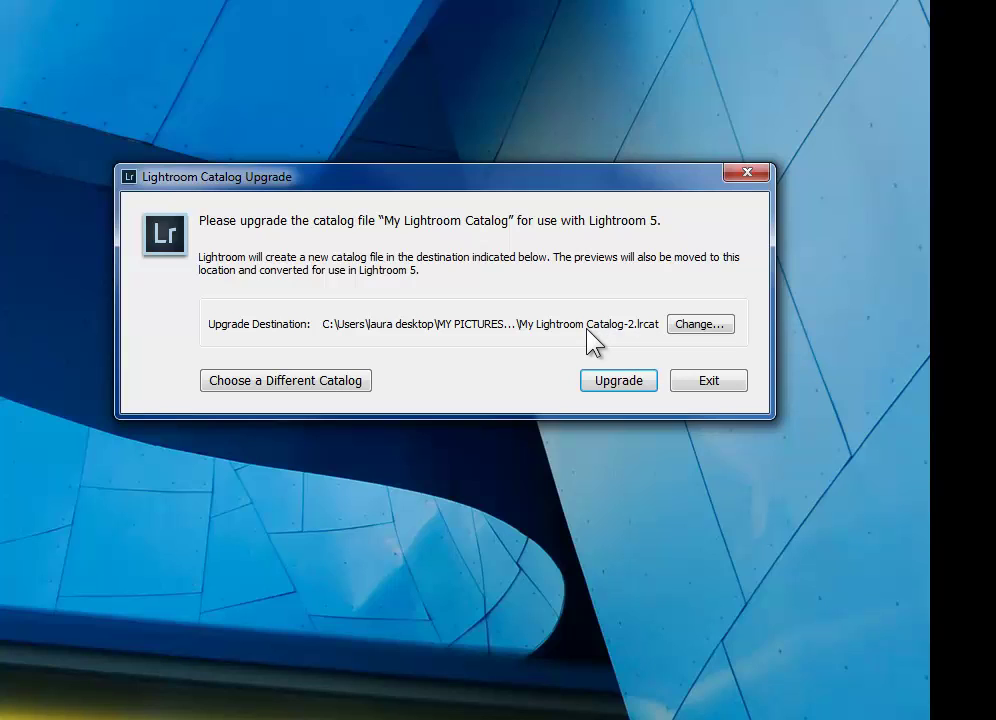
Try naming the upgraded catalog 'Lightroom 5 Catalog', then back out, keeping My Lightroom Catalog-2.lrcat.
click(700, 324)
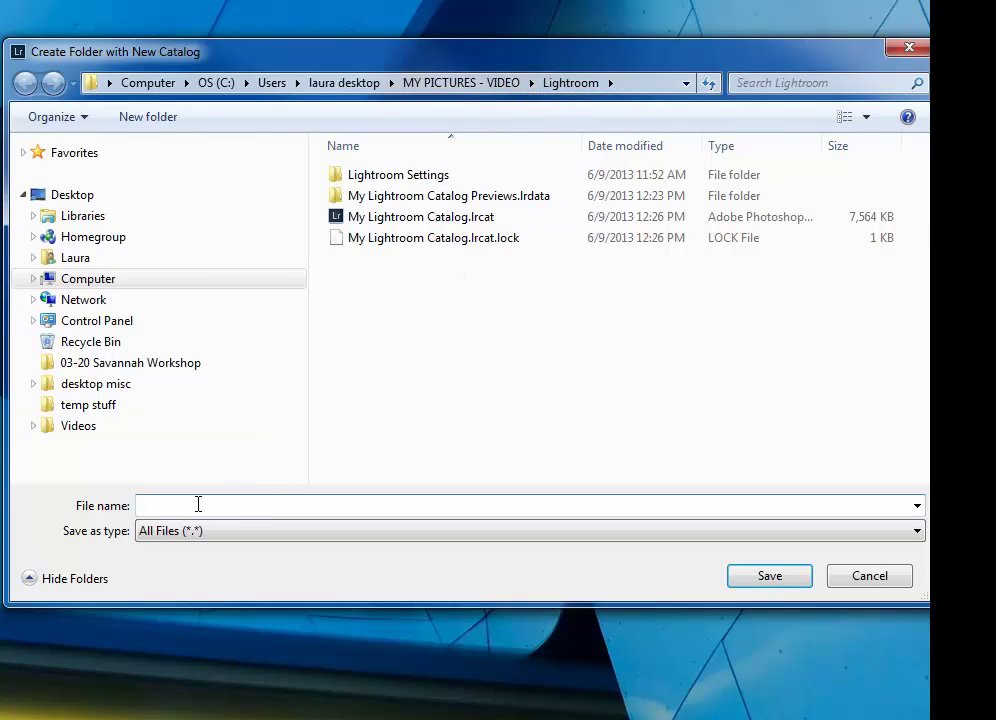
text(Lig)
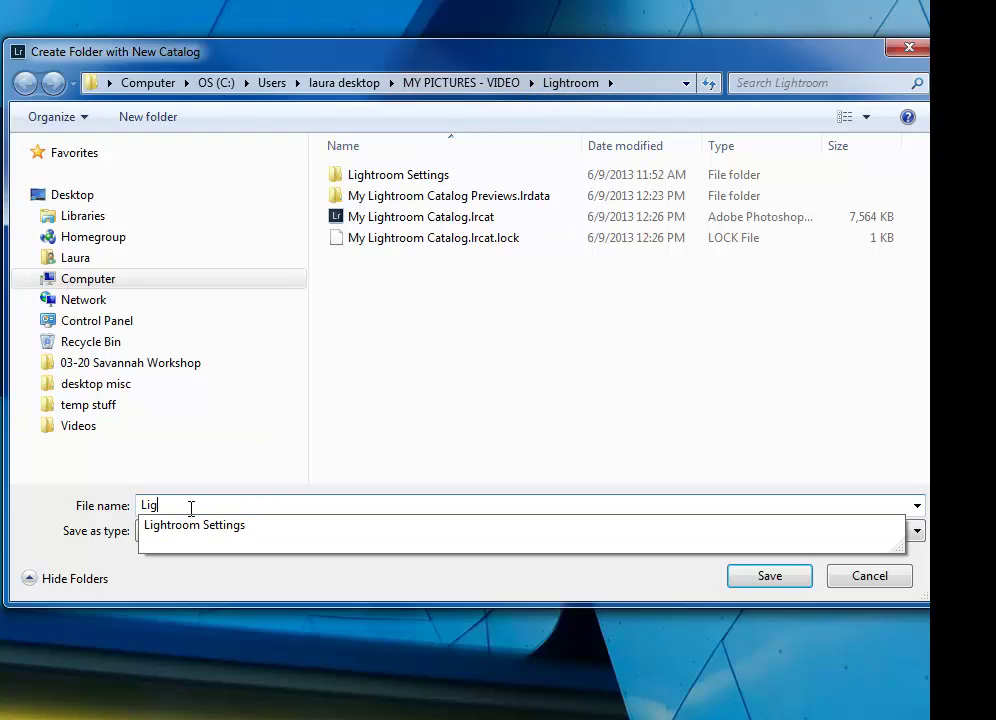
text(htroom 5 Catalog)
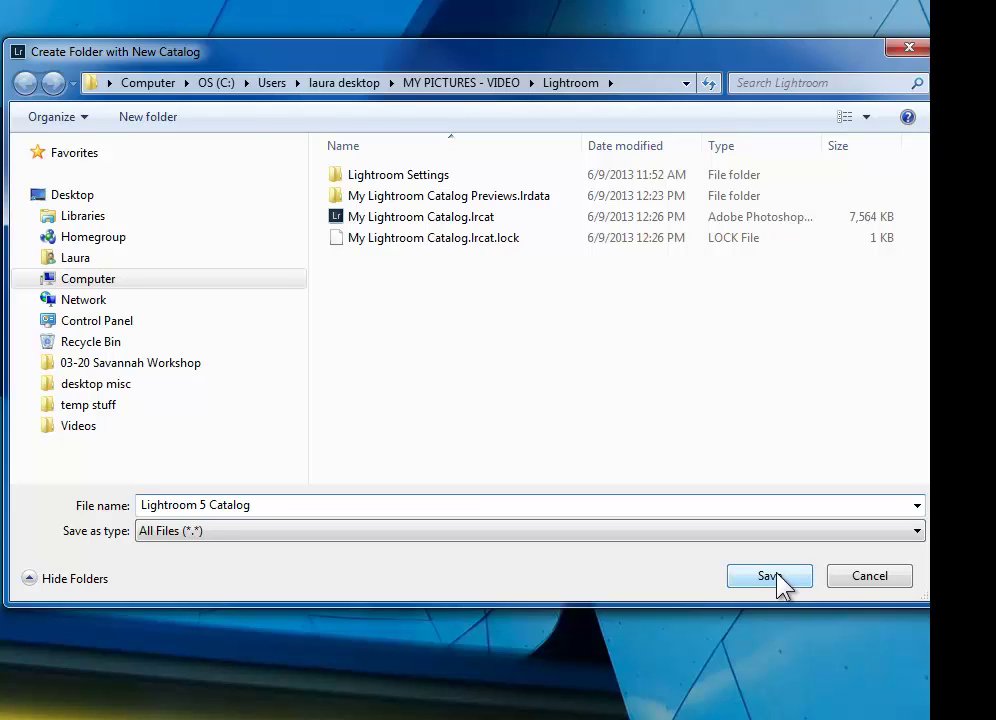
click(870, 580)
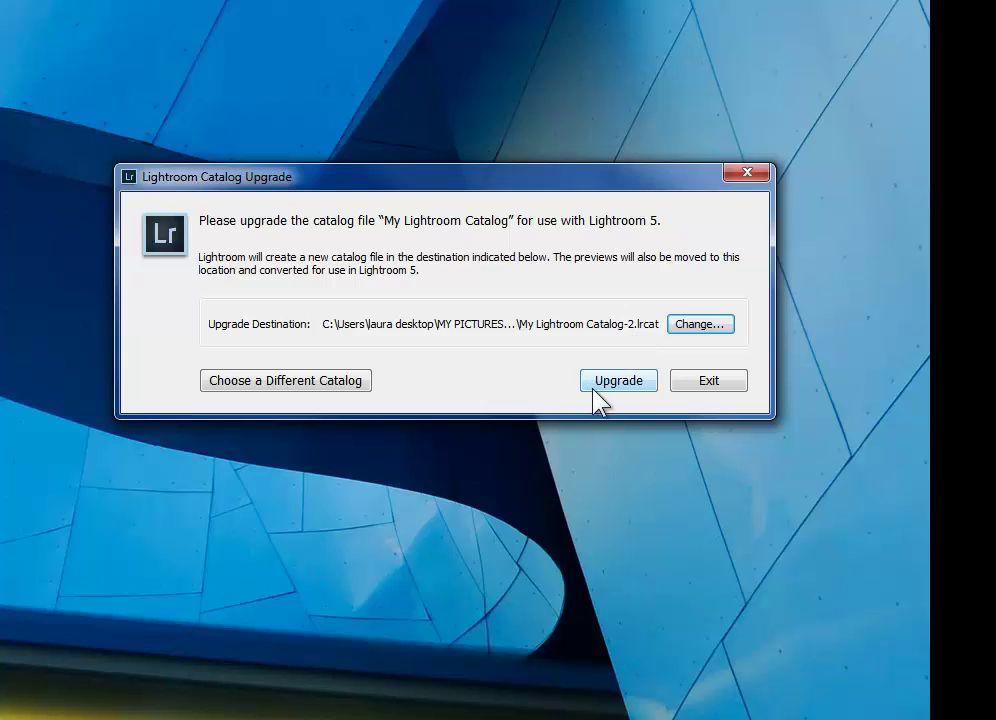
Upgrade the old catalog into My Lightroom Catalog-2.lrcat for Lightroom 5.
click(624, 382)
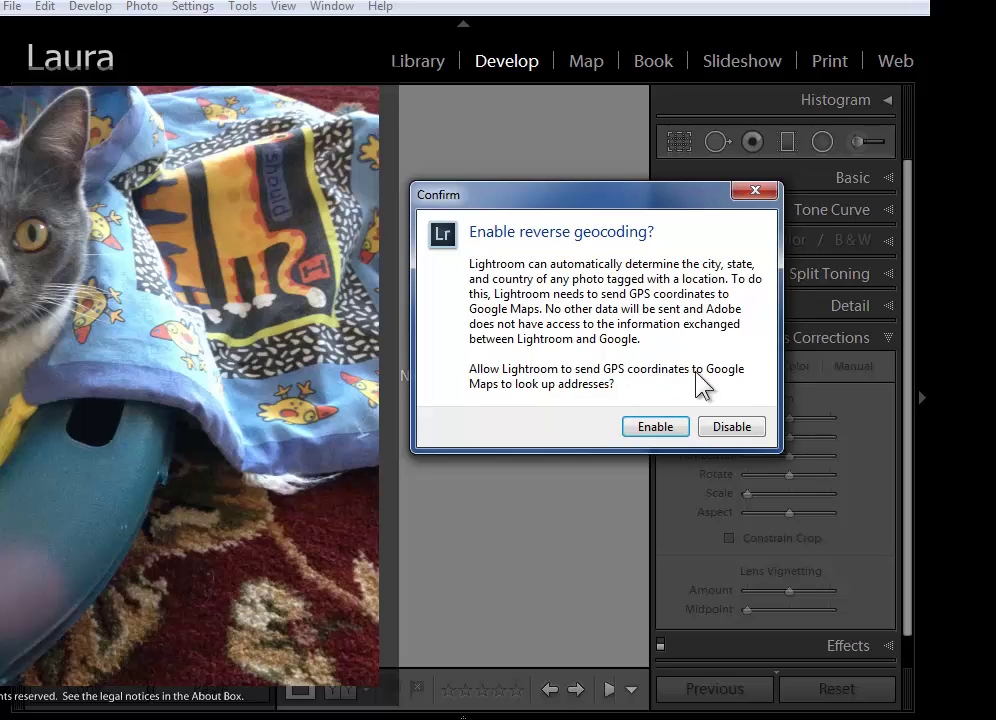
Enable reverse geocoding of photo locations and acknowledge the confirmation message.
click(660, 428)
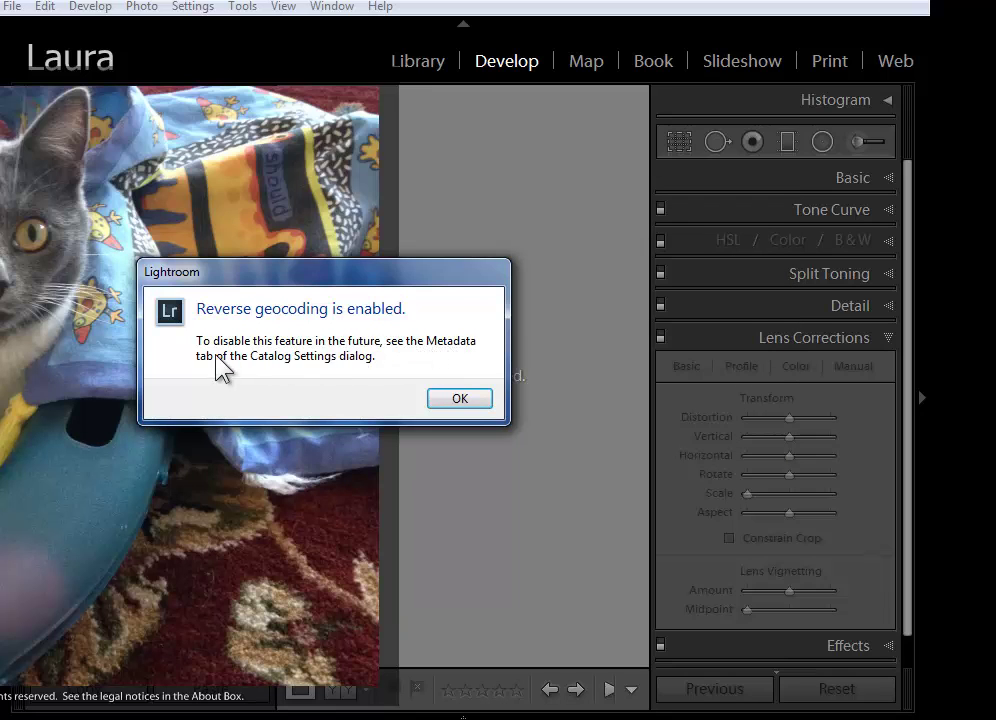
click(459, 401)
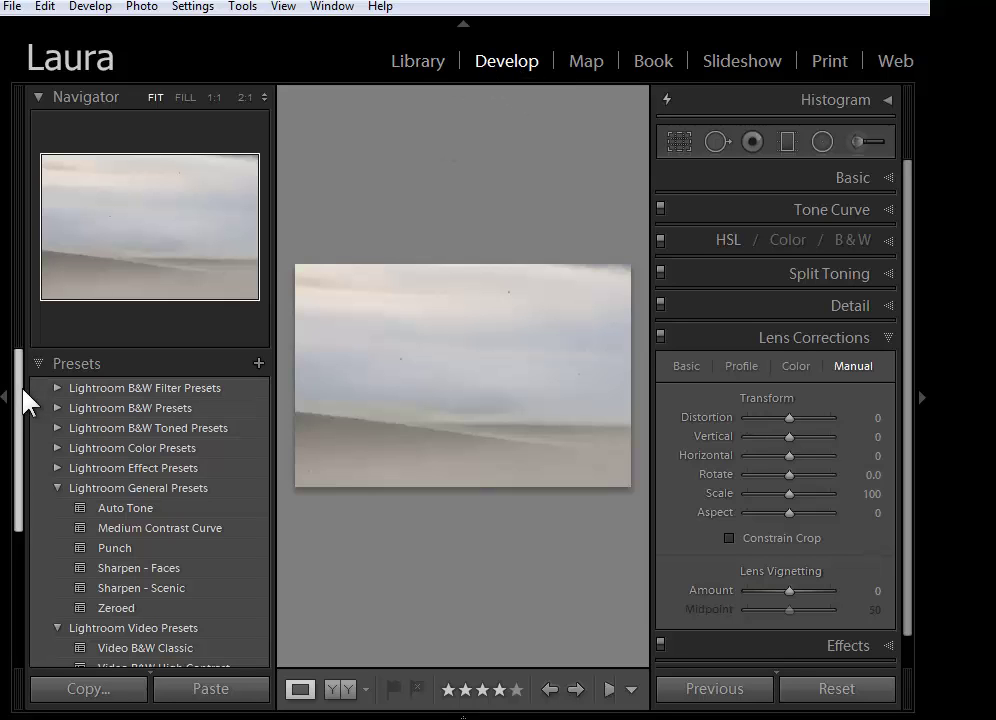
Apply 'my test preset' from User Presets to the landscape photo.
drag(22, 400, 8, 486)
click(122, 556)
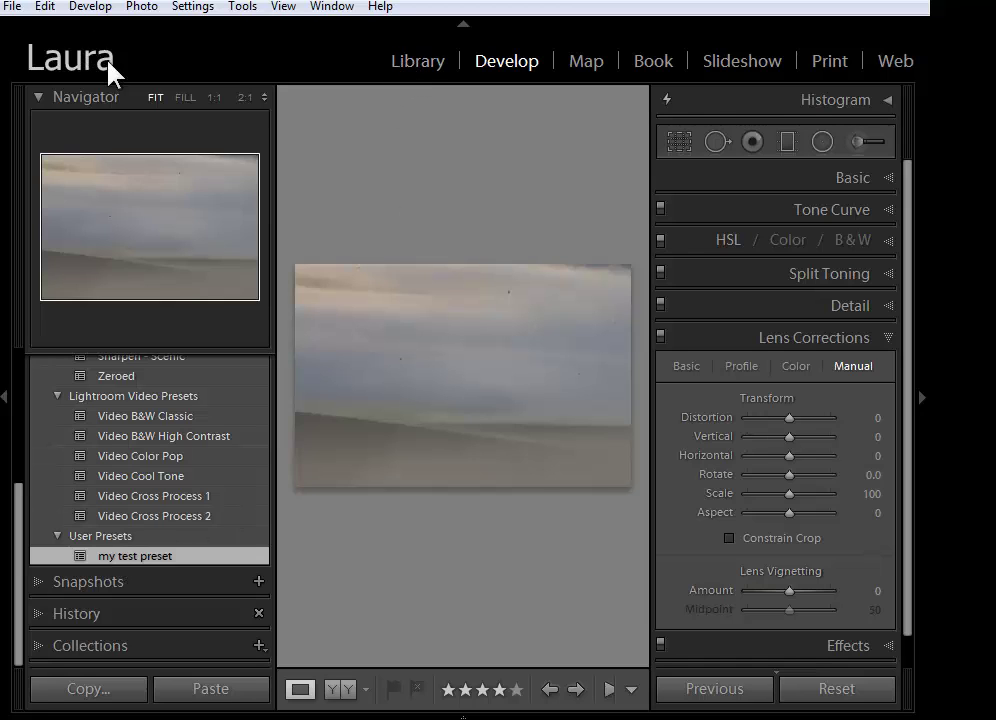
Switch to Library, check the Import dialog's metadata presets, then cancel without importing.
click(428, 61)
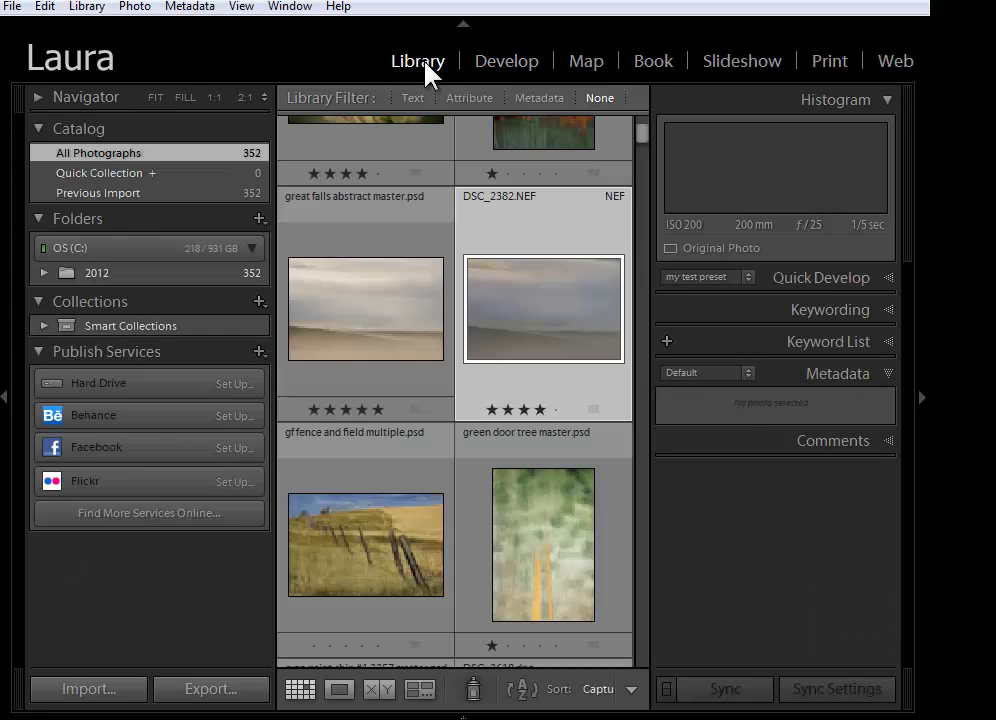
click(105, 689)
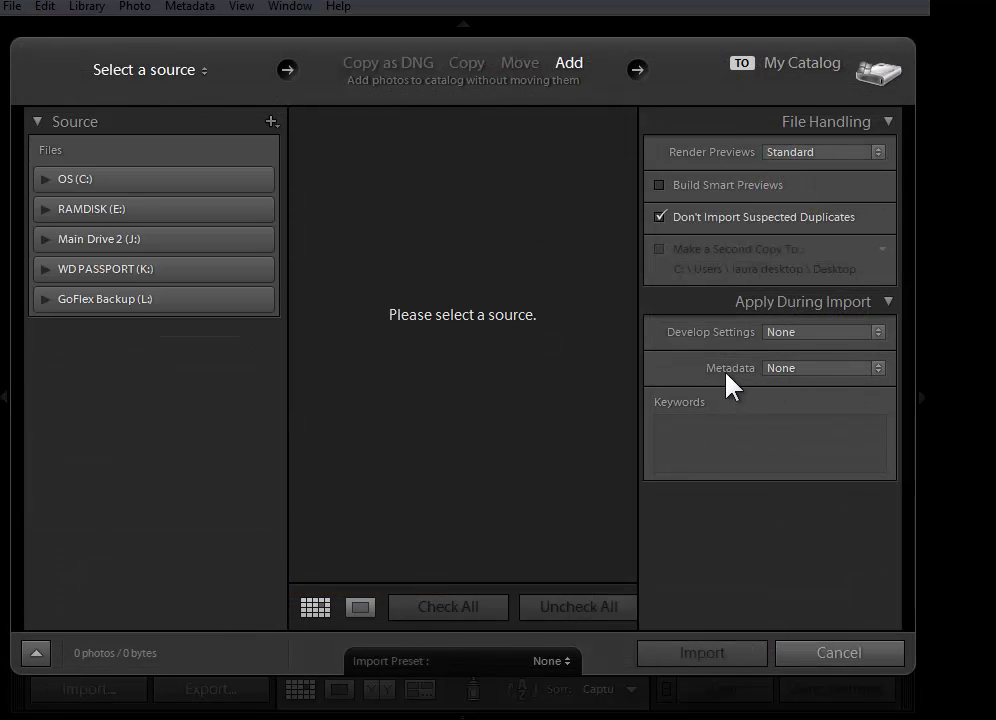
click(878, 369)
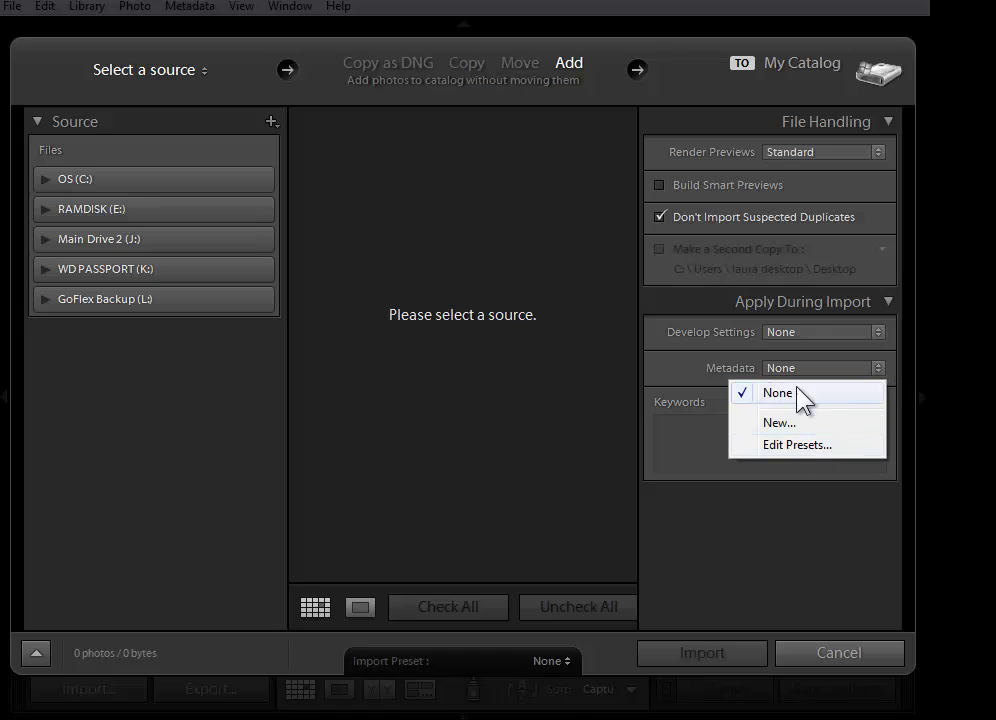
click(694, 376)
click(785, 648)
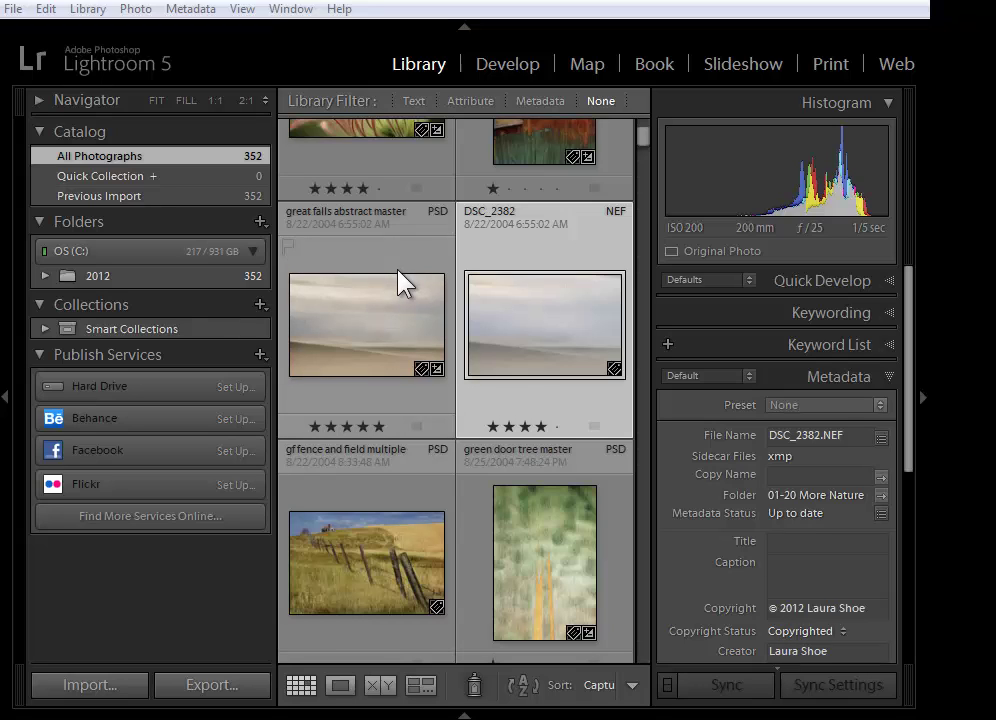
click(13, 9)
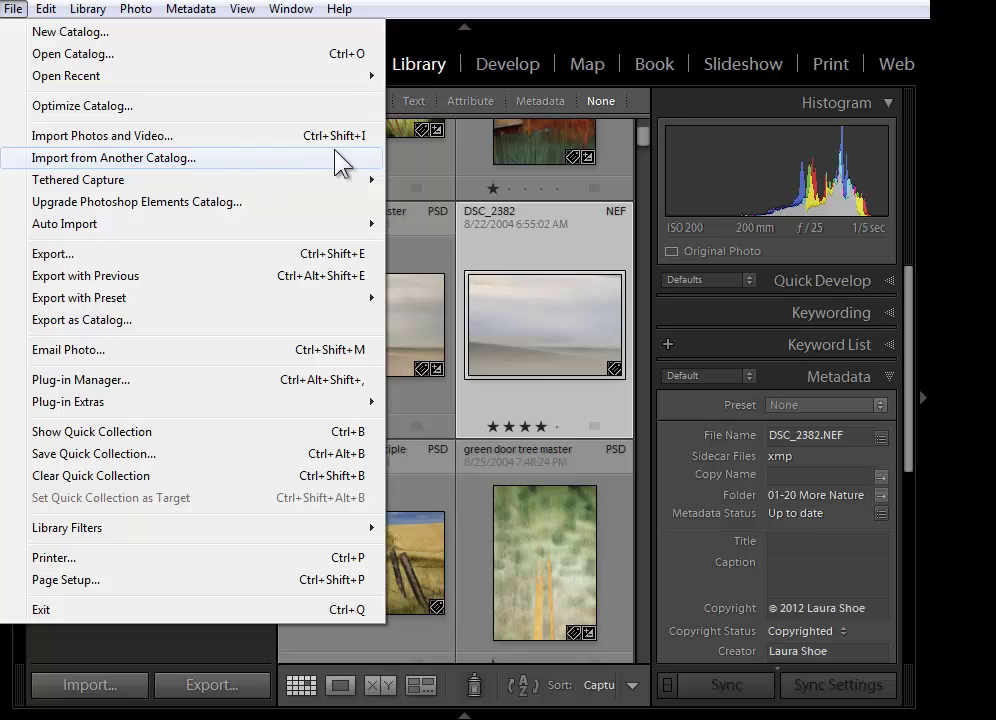
click(540, 5)
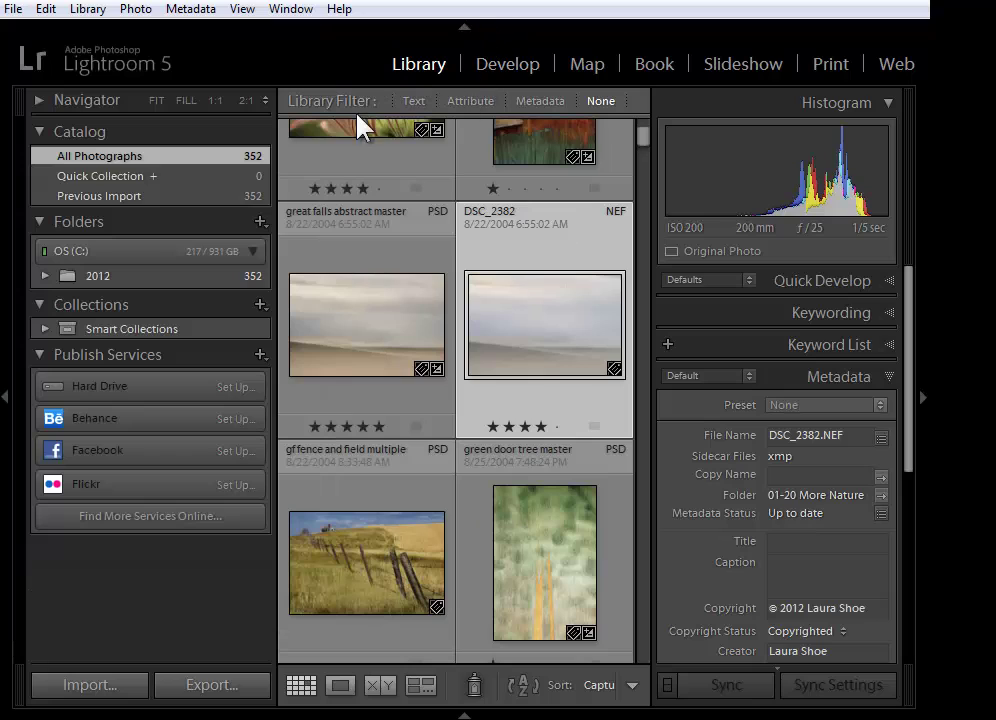
mouse_move(164, 274)
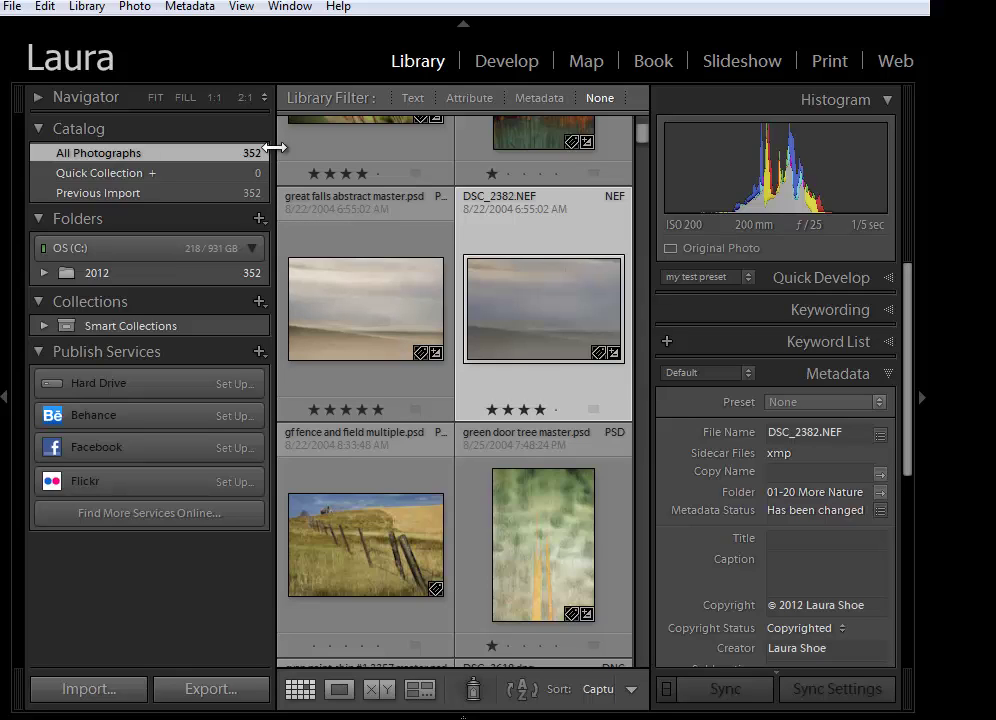
click(44, 7)
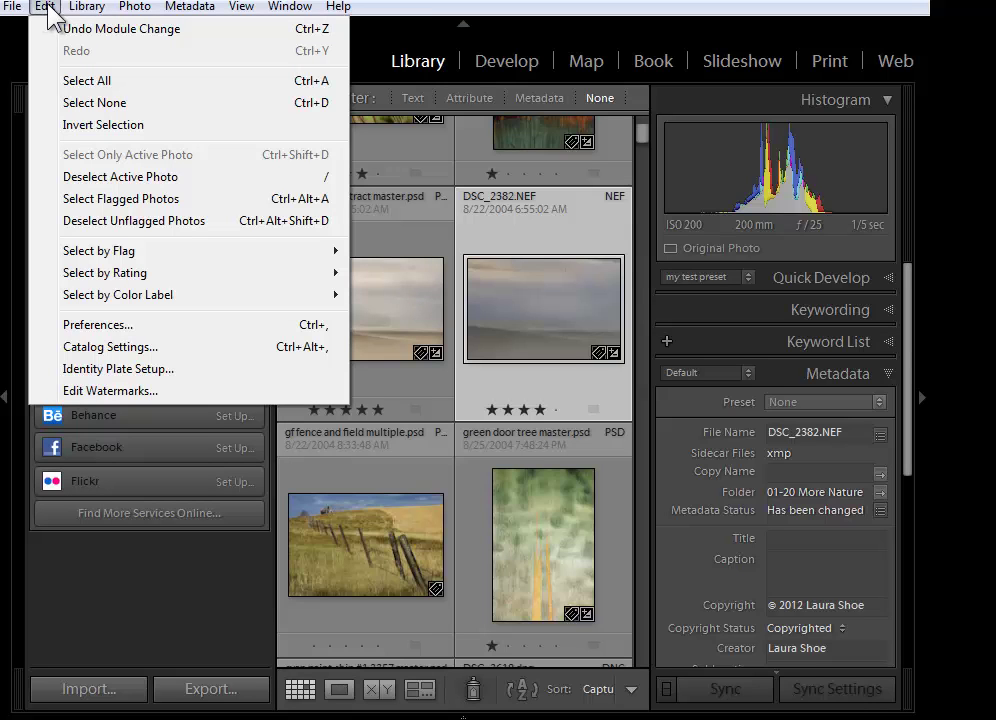
click(95, 347)
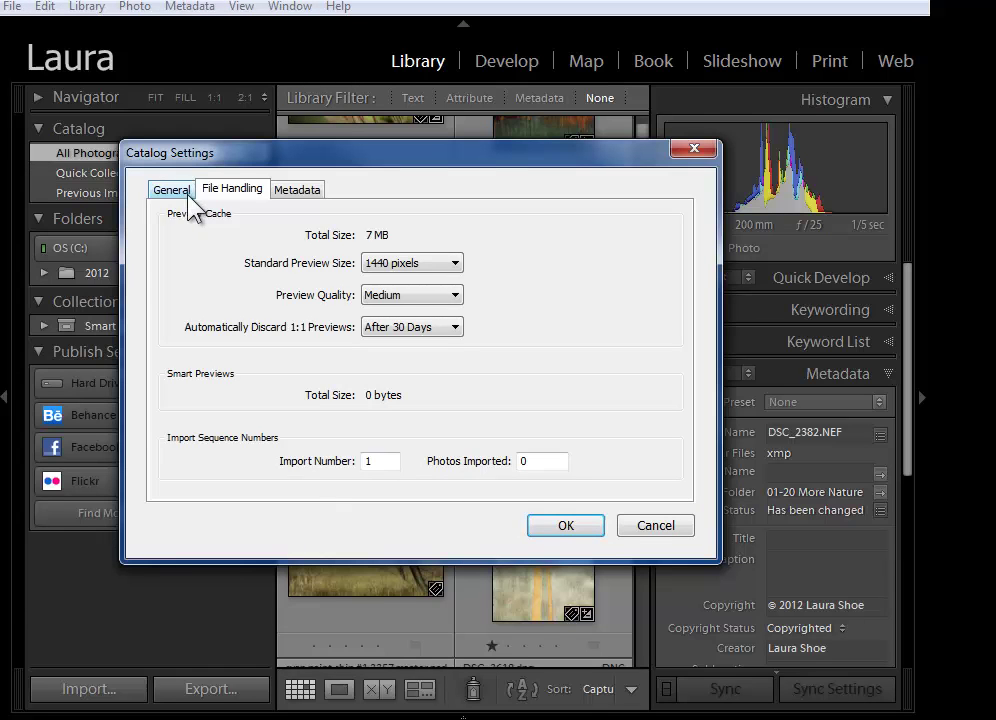
click(172, 190)
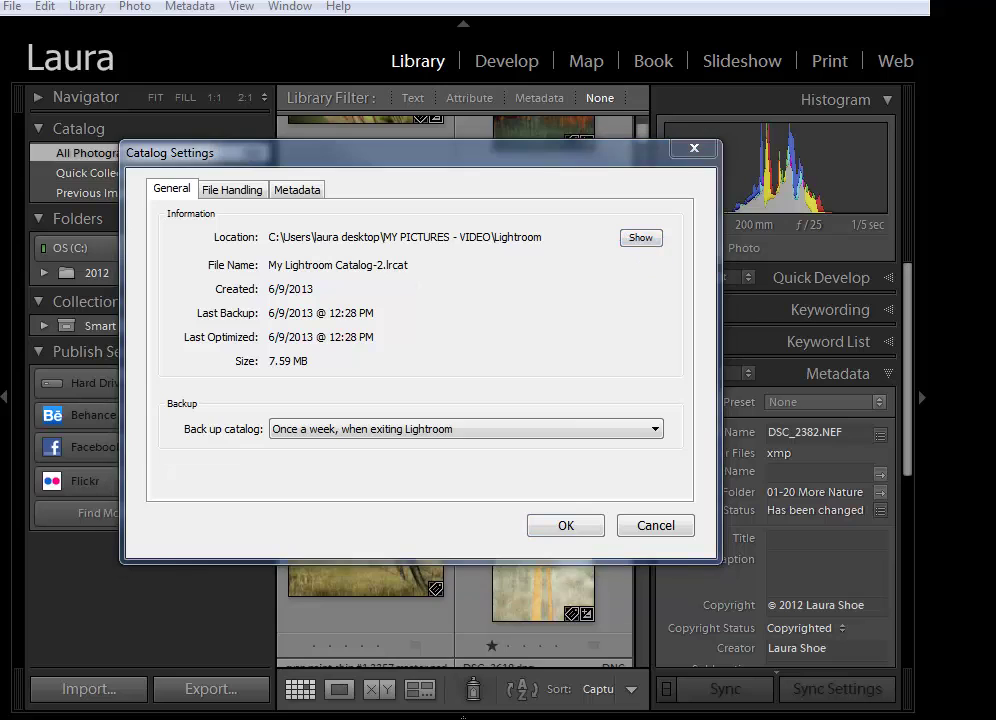
click(645, 243)
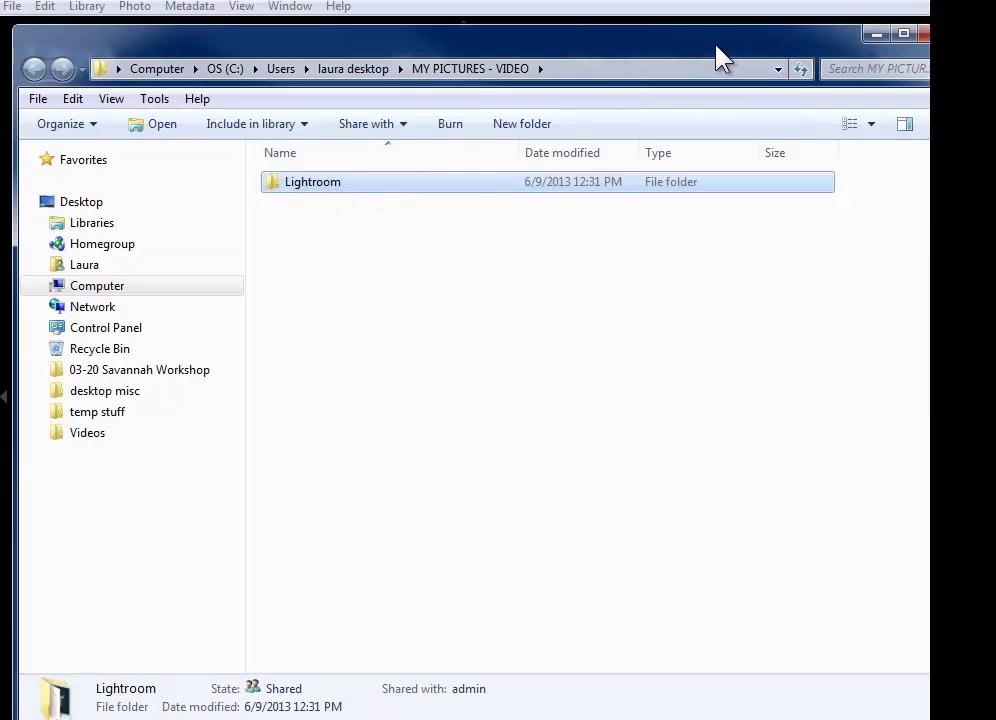
drag(758, 49, 260, 3)
click(555, 4)
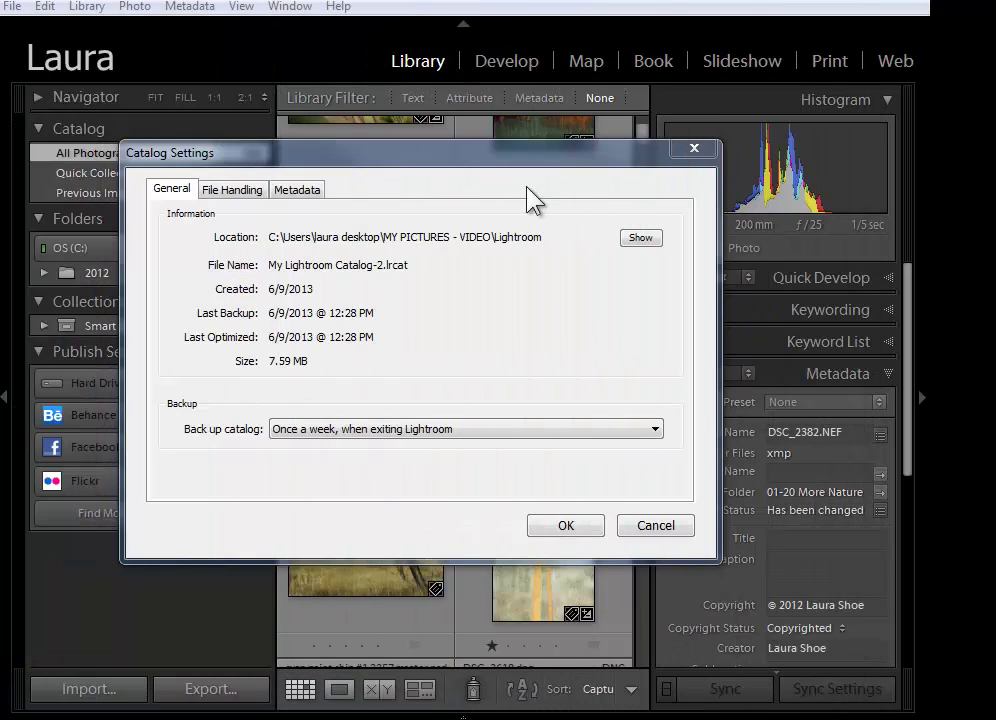
click(695, 150)
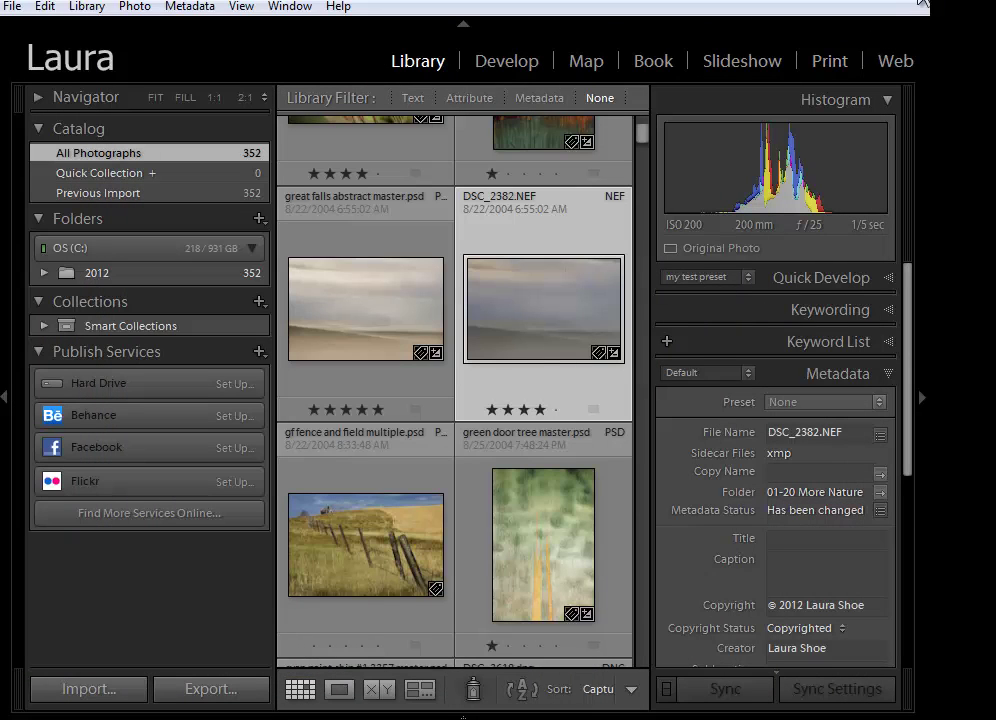
Quit Lightroom and rename My Lightroom Catalog-2.lrcat to My Lightroom 5 Catalog.lrcat.
key(ctrl+q)
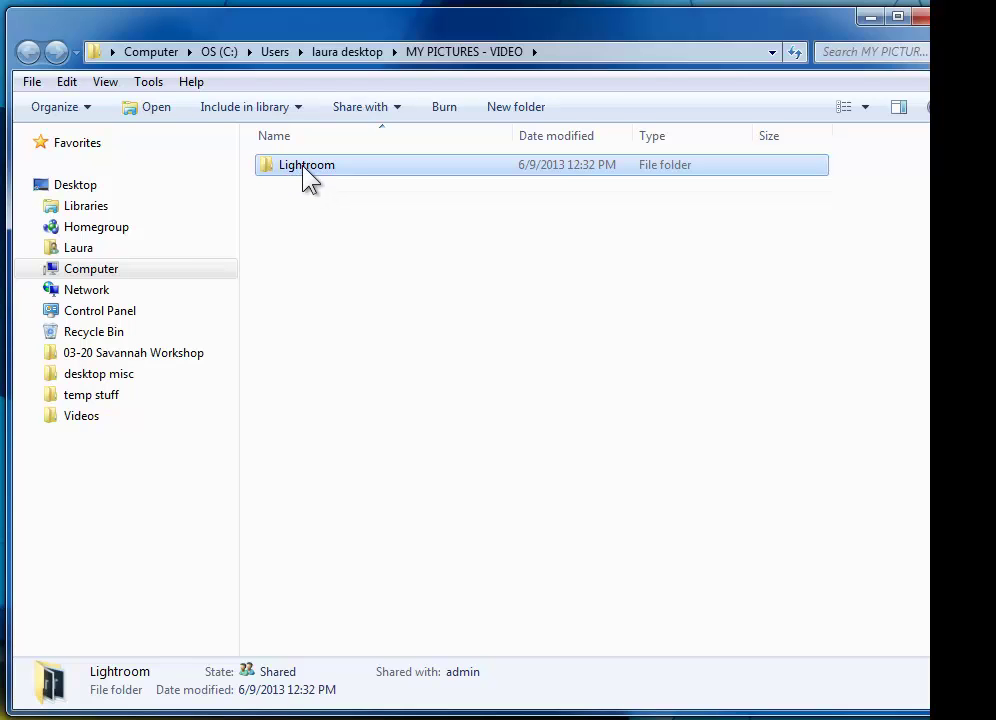
double_click(305, 168)
click(438, 210)
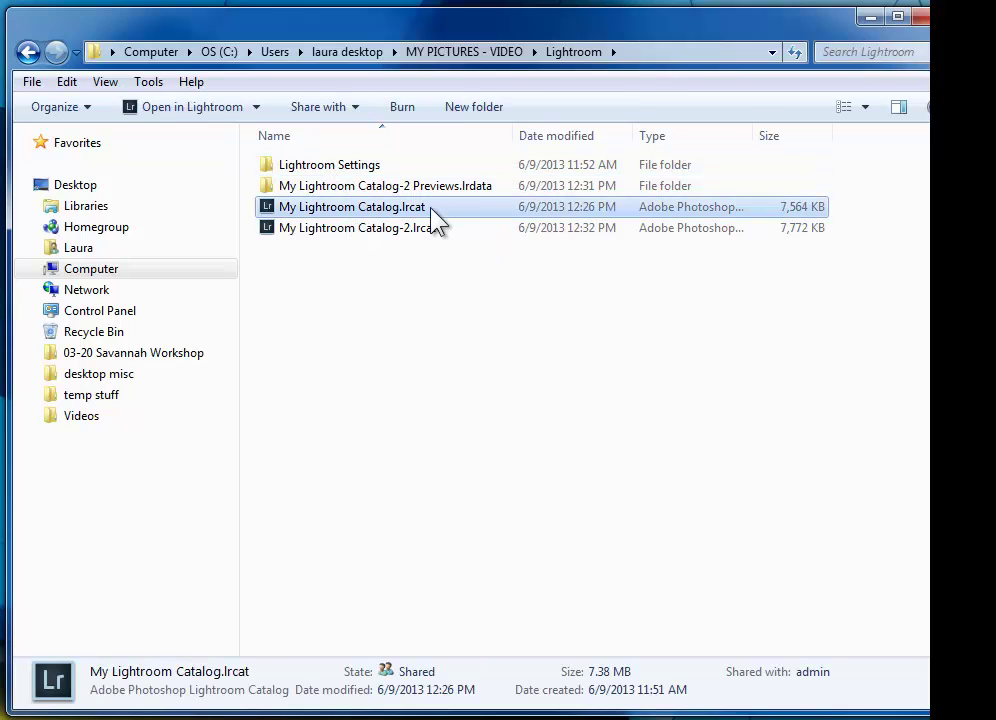
click(343, 229)
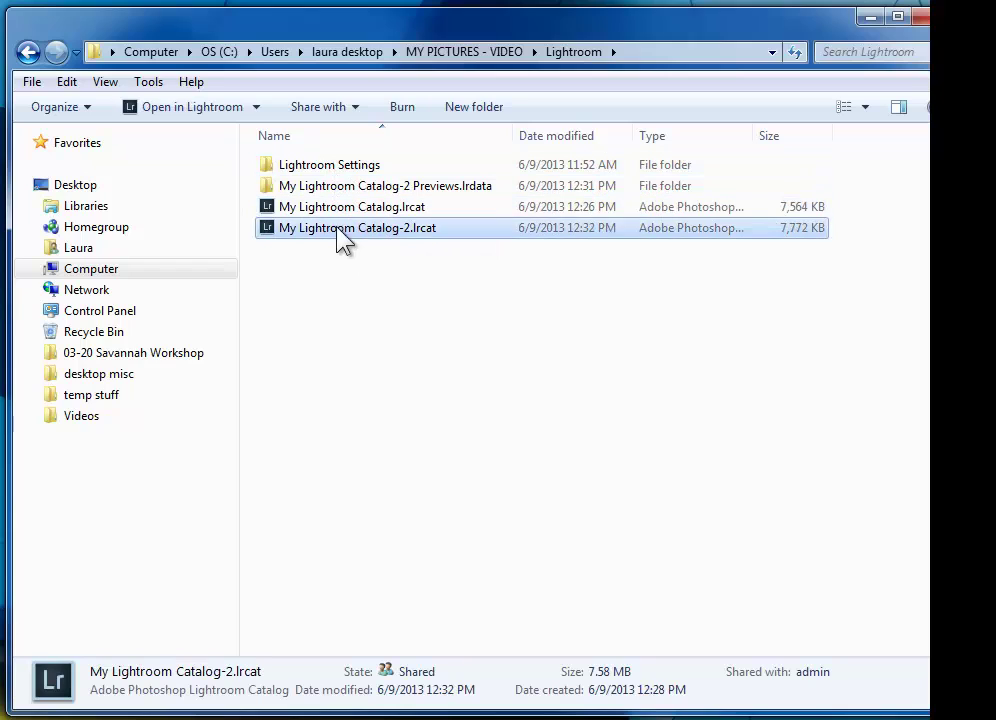
right_click(399, 227)
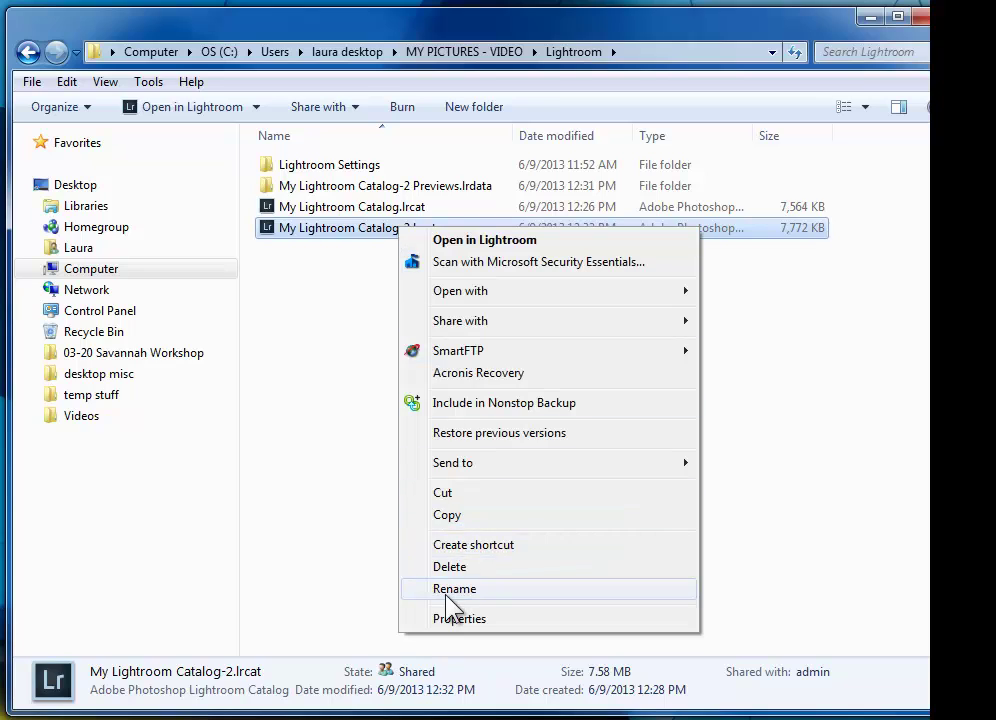
click(446, 592)
click(360, 228)
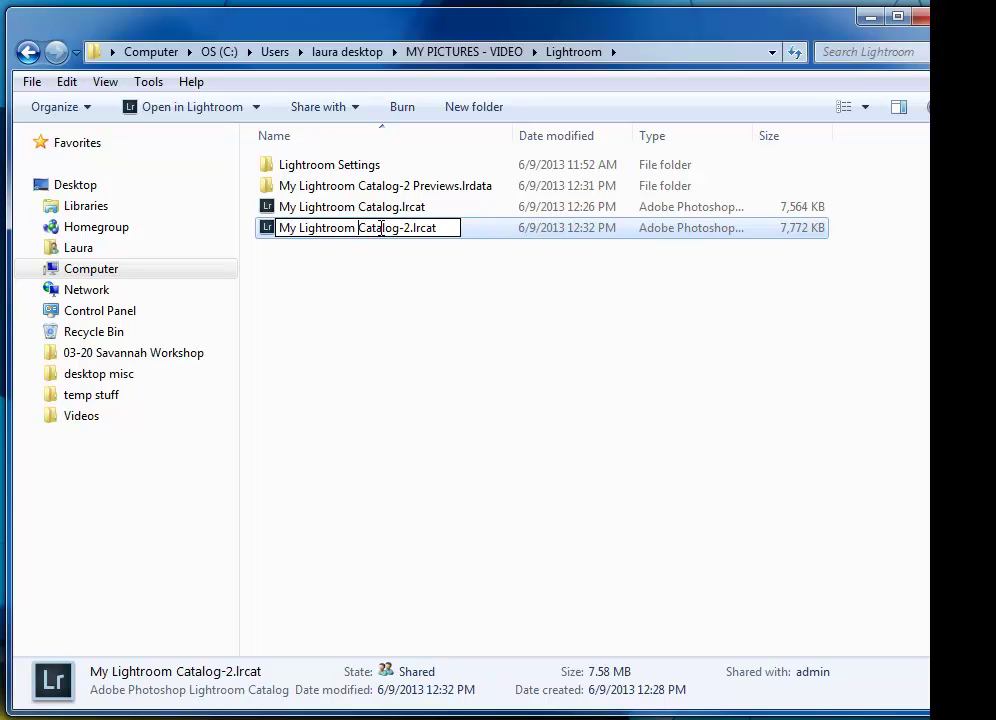
text(5)
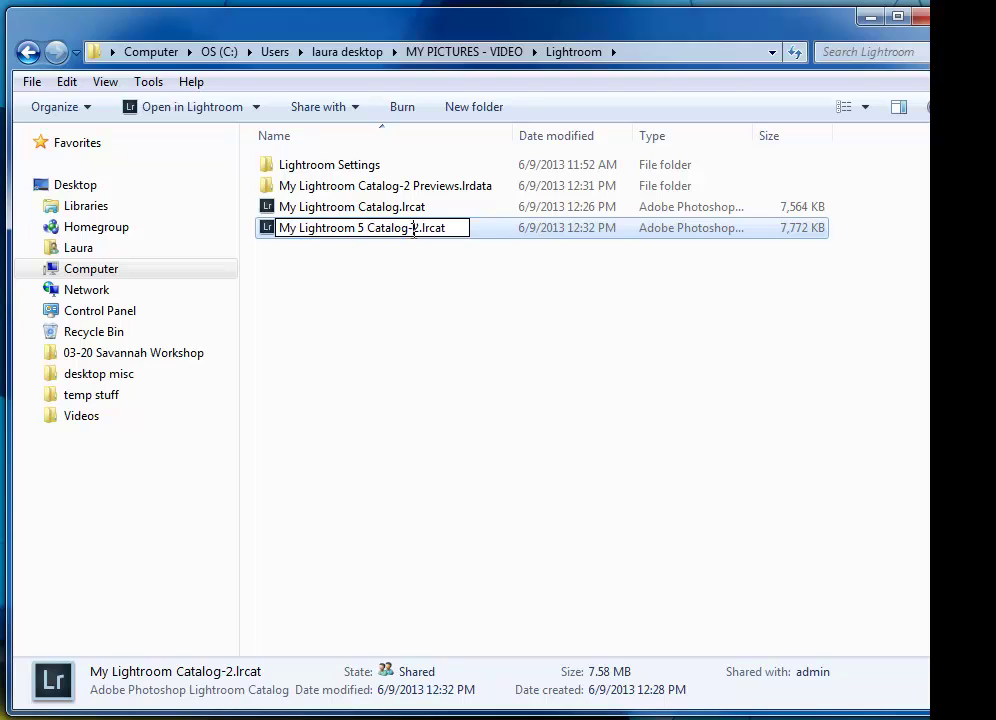
drag(414, 228, 407, 228)
key(BackSpace)
click(387, 320)
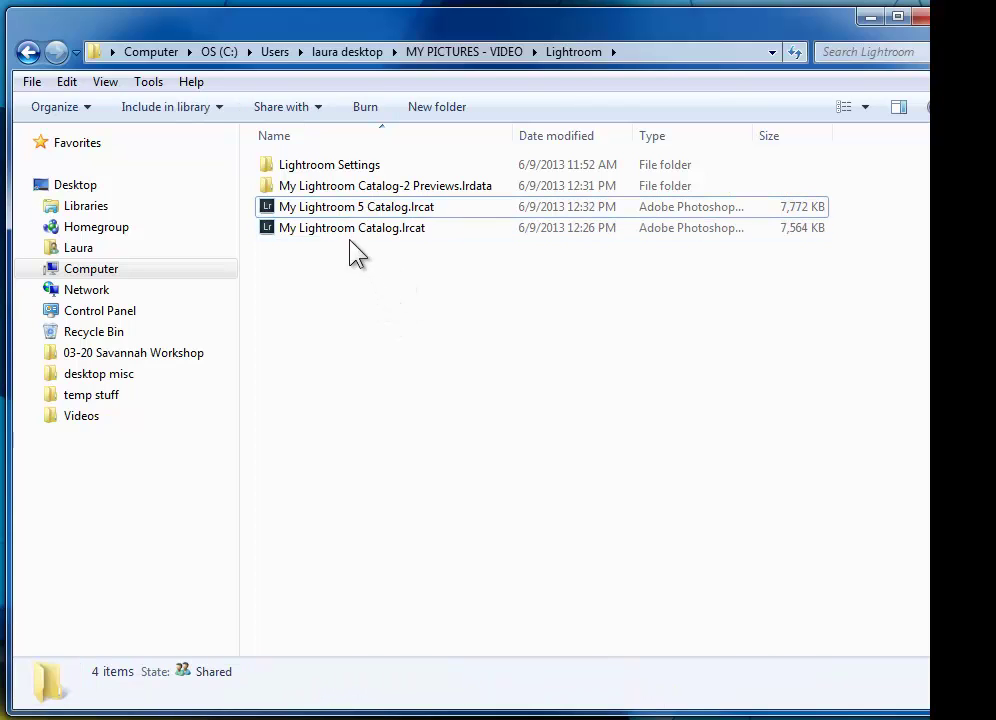
Rename the previews folder to My Lightroom 5 Catalog Previews.lrdata and select the renamed catalog.
click(430, 188)
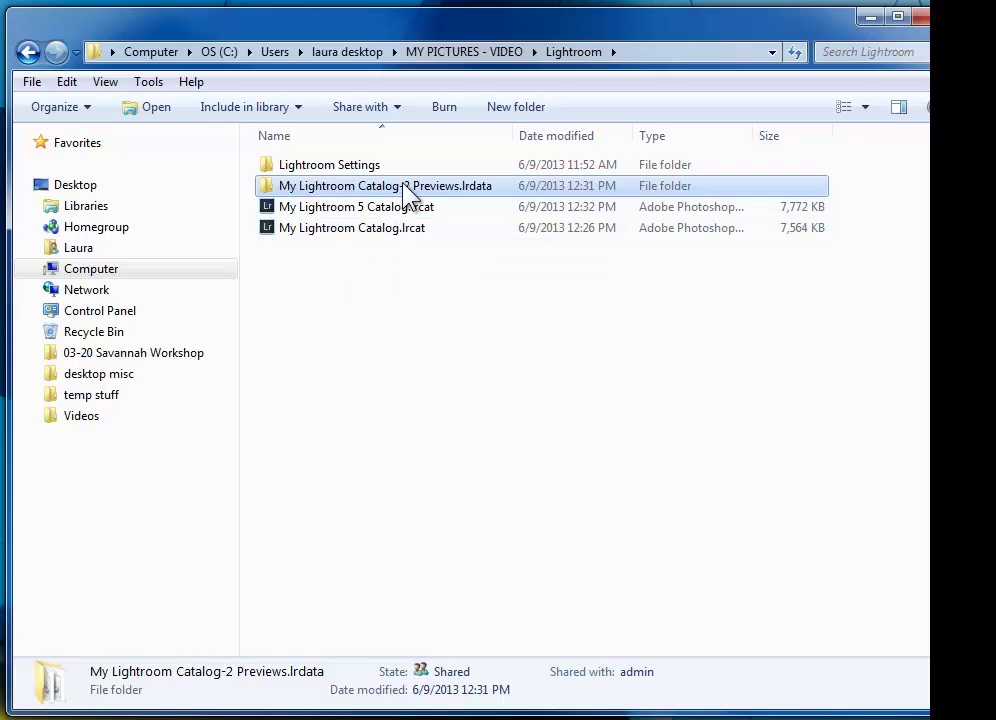
right_click(401, 190)
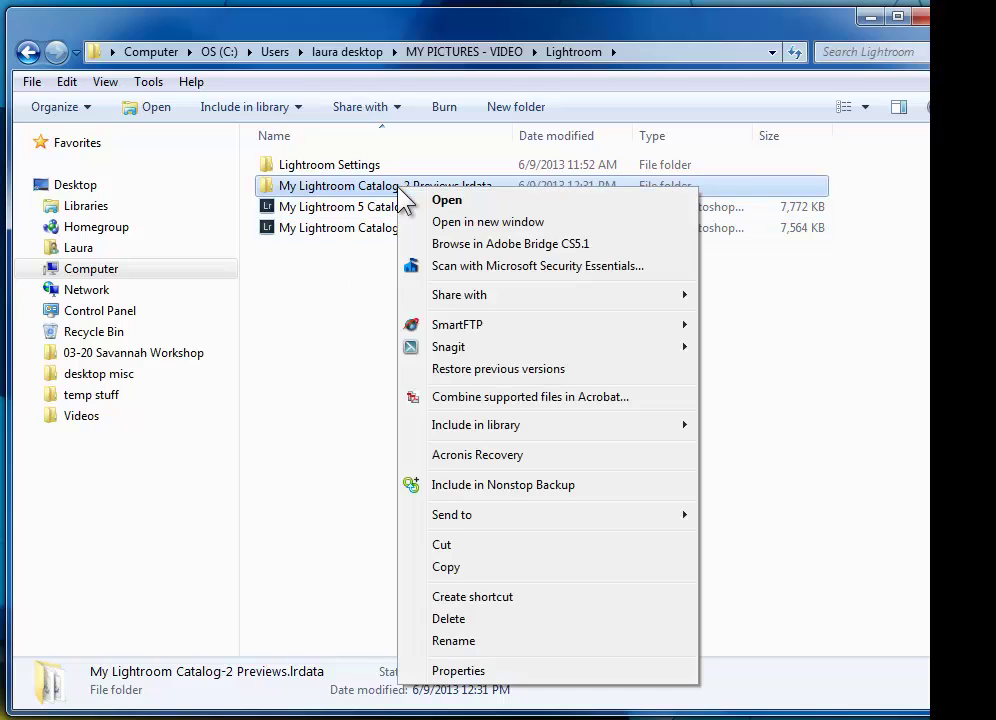
click(466, 641)
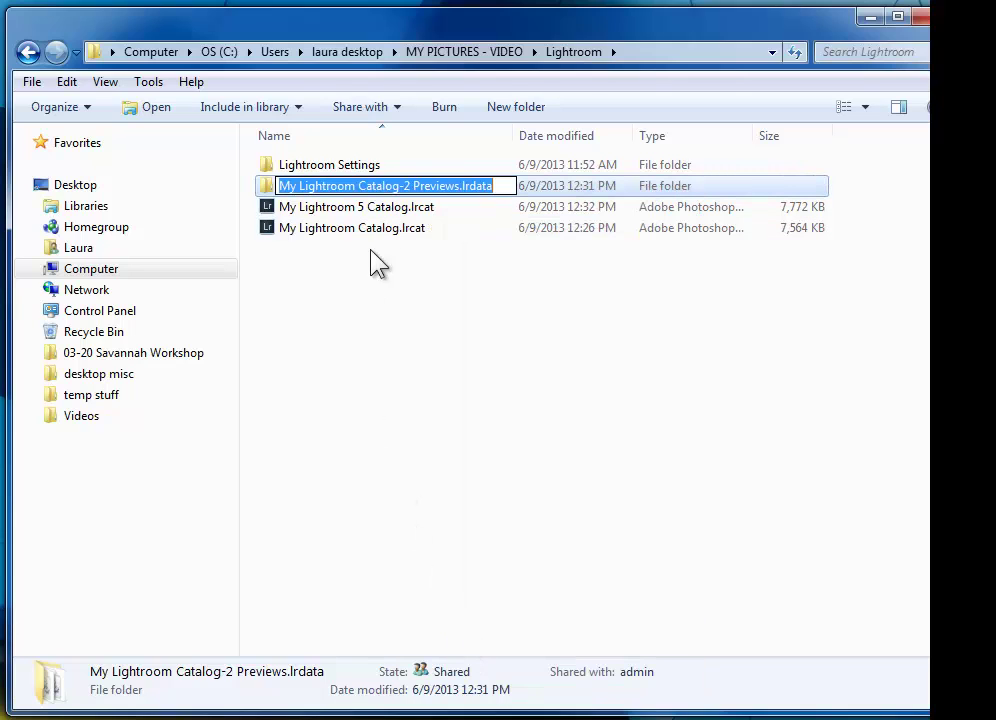
click(401, 185)
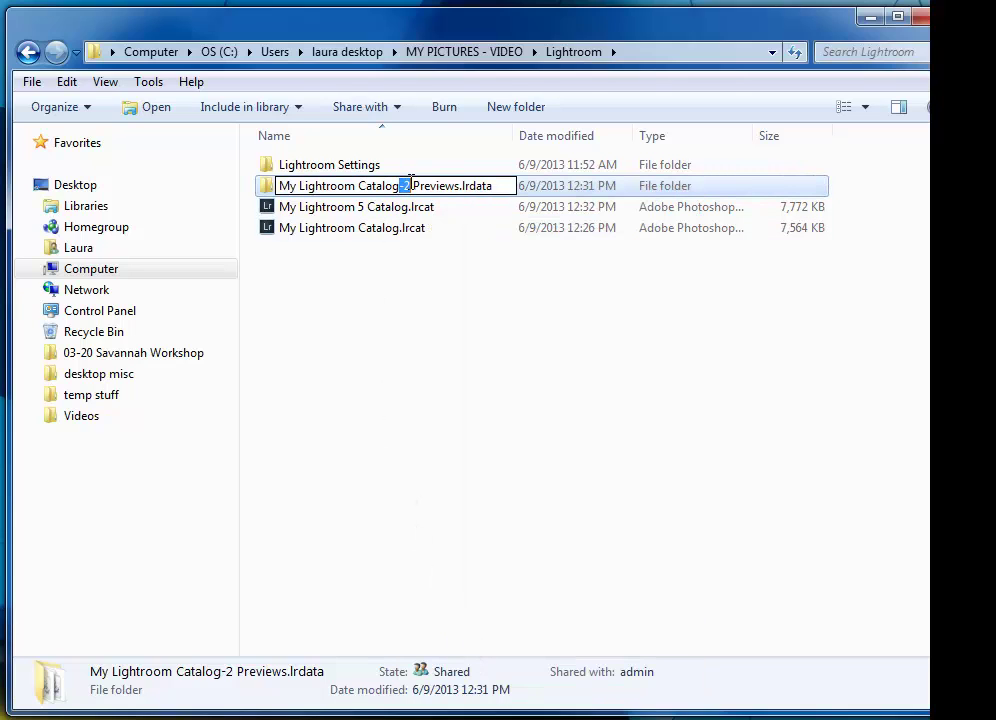
key(BackSpace)
key(BackSpace)
text(5)
key(BackSpace)
click(360, 185)
text(5)
key(Return)
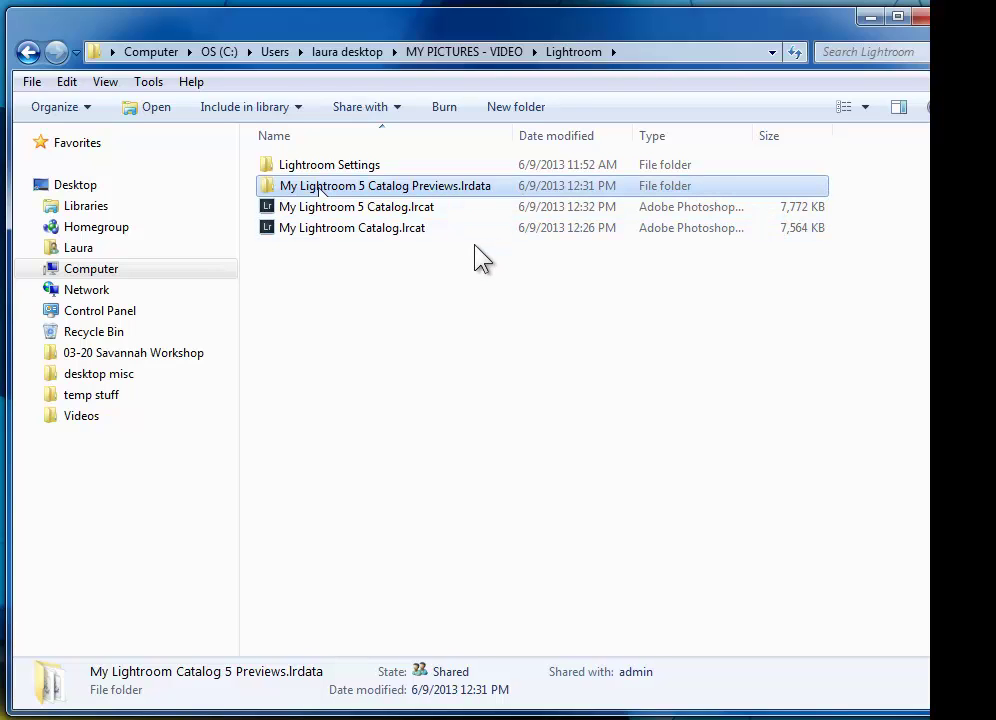
click(390, 283)
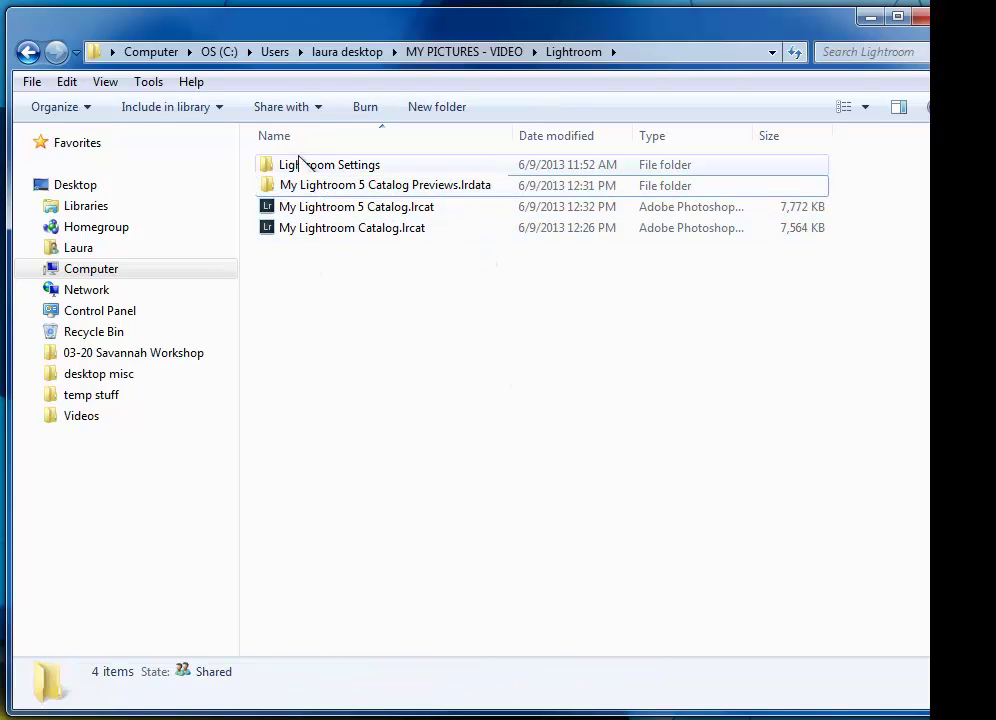
click(350, 207)
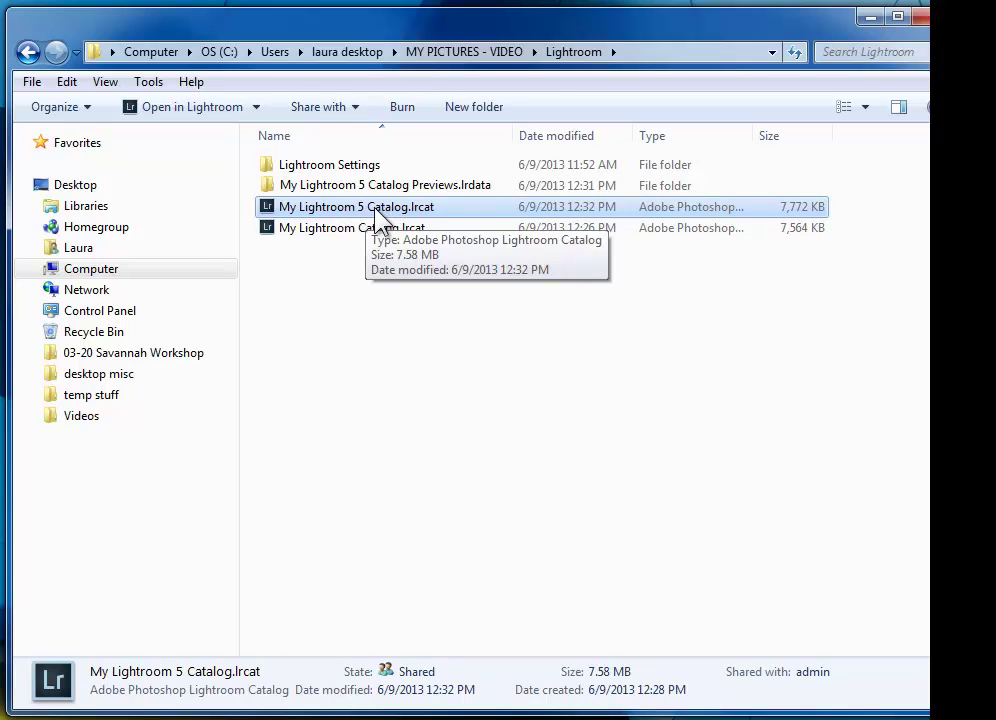
double_click(391, 216)
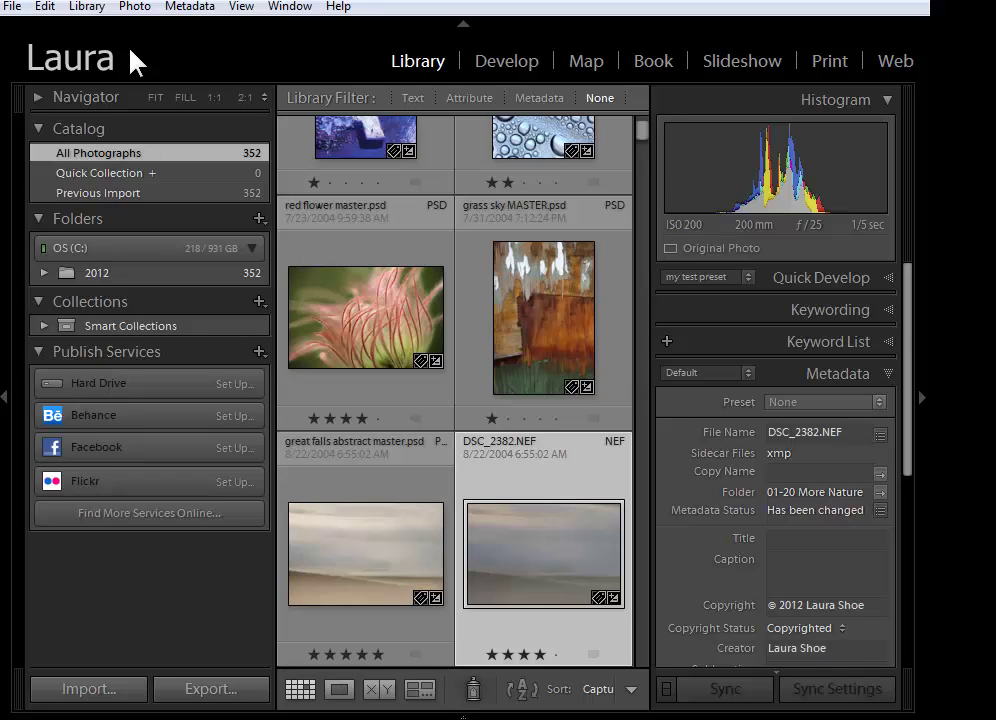
click(45, 6)
click(115, 348)
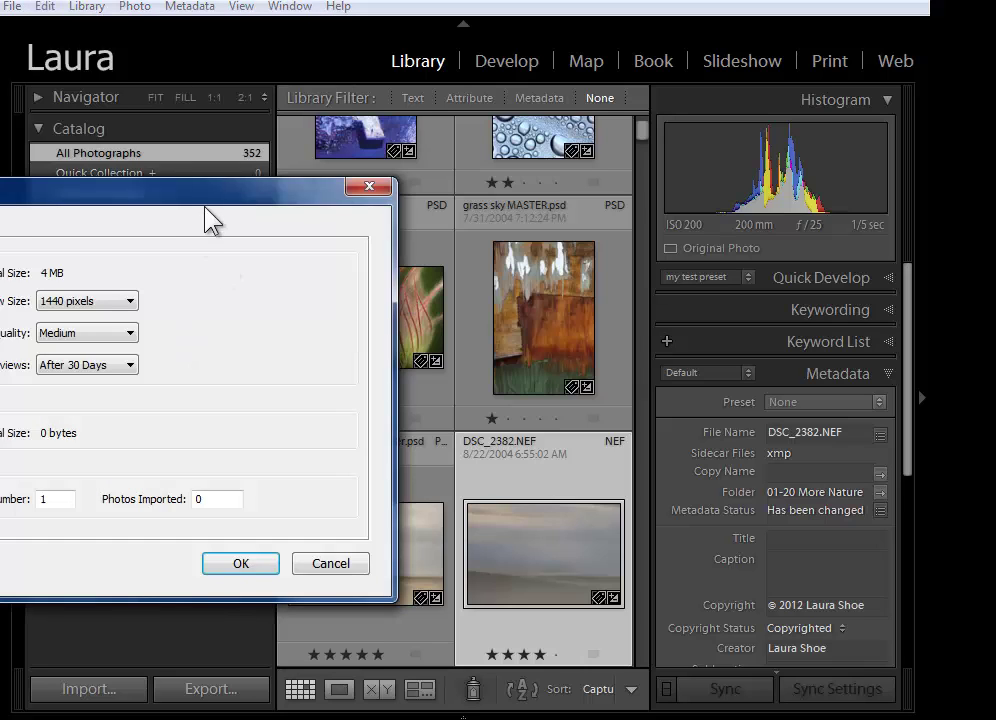
drag(207, 207, 612, 182)
click(254, 198)
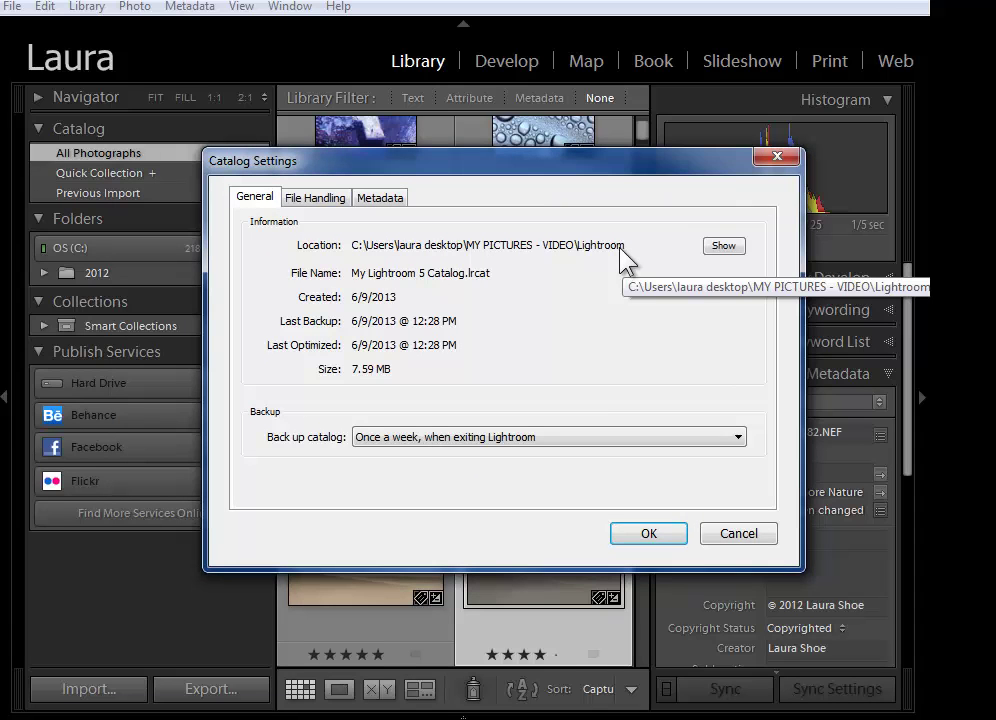
key(Return)
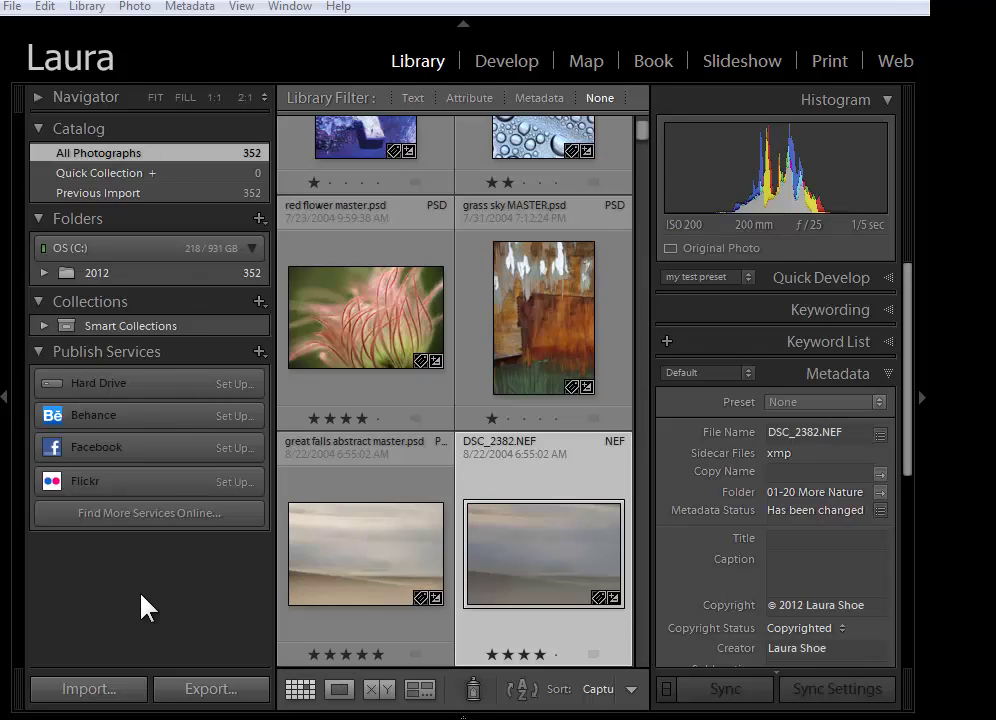
In General preferences, choose My Lightroom 5 Catalog.lrcat as the catalog used at startup.
click(45, 8)
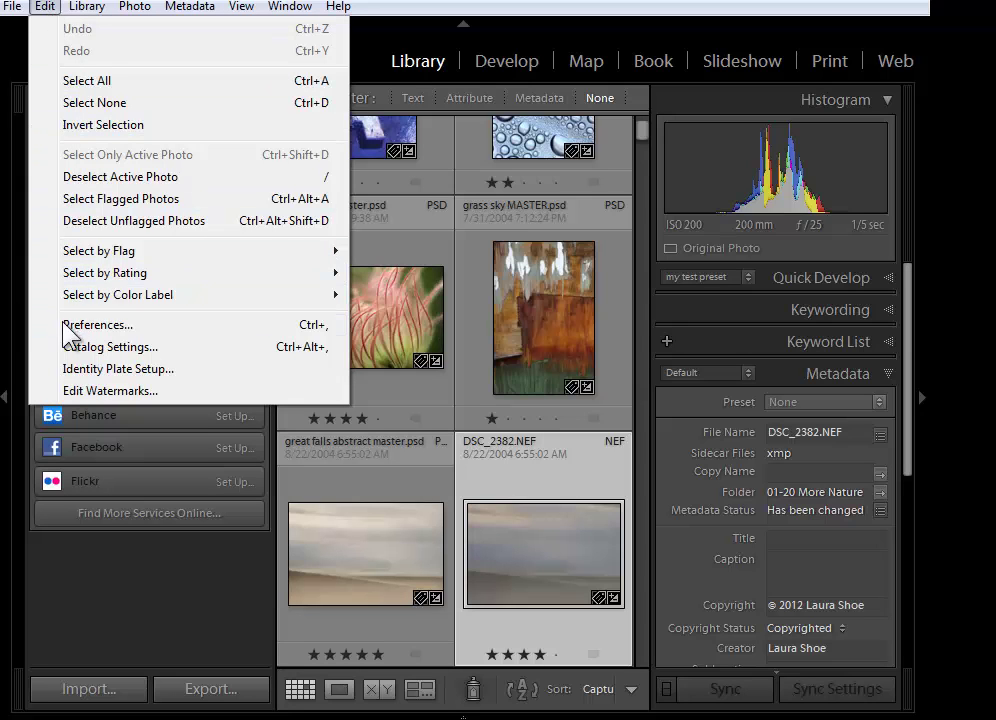
click(131, 328)
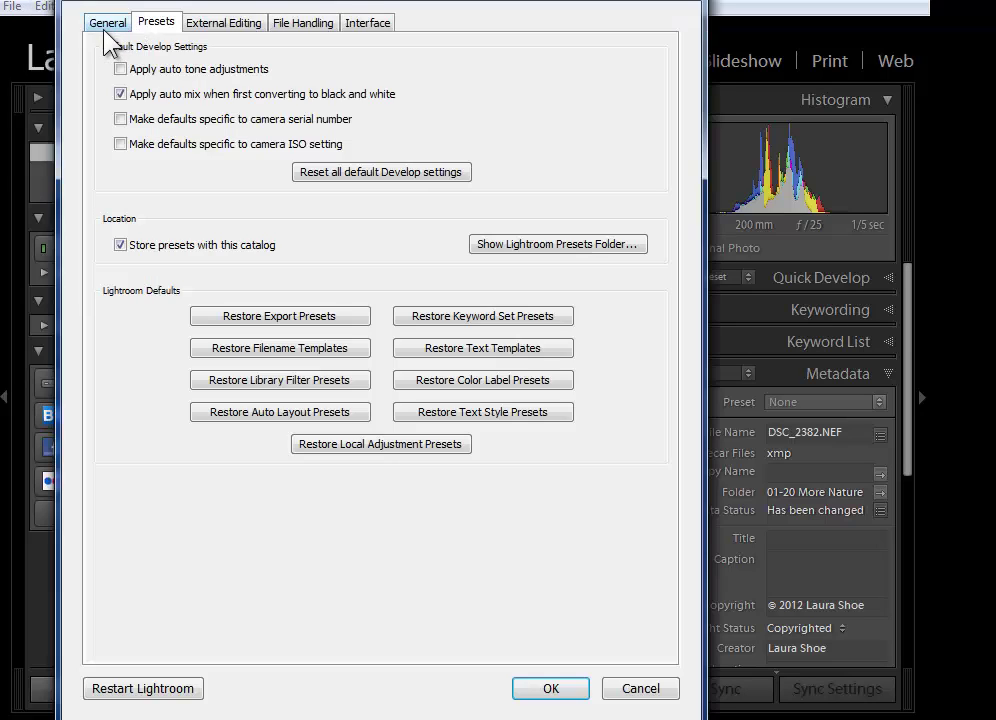
click(107, 24)
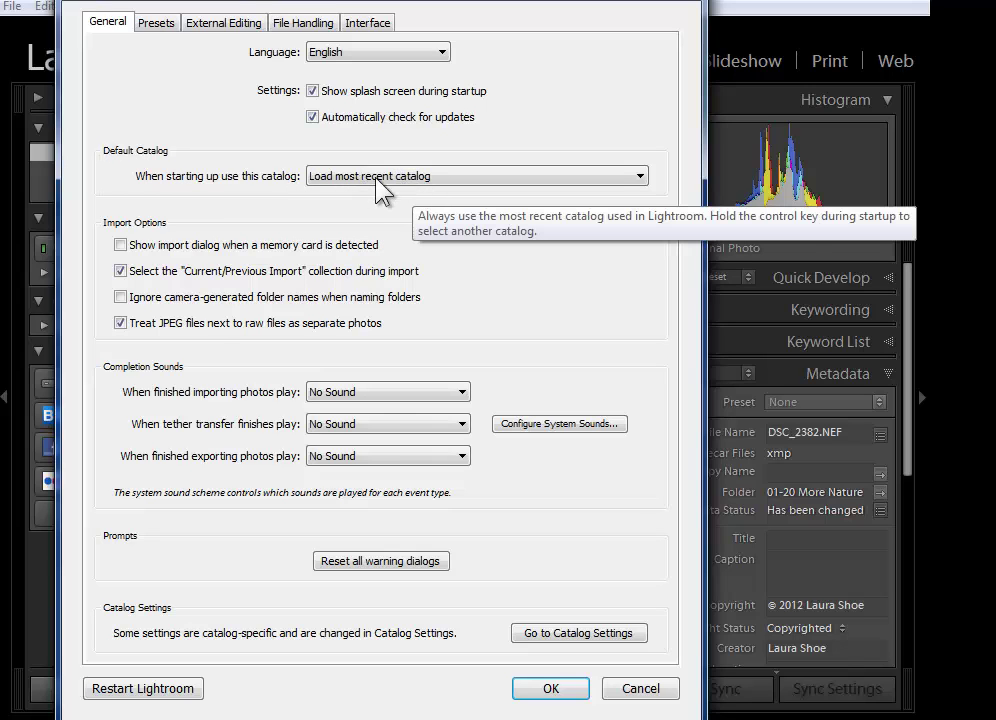
click(428, 177)
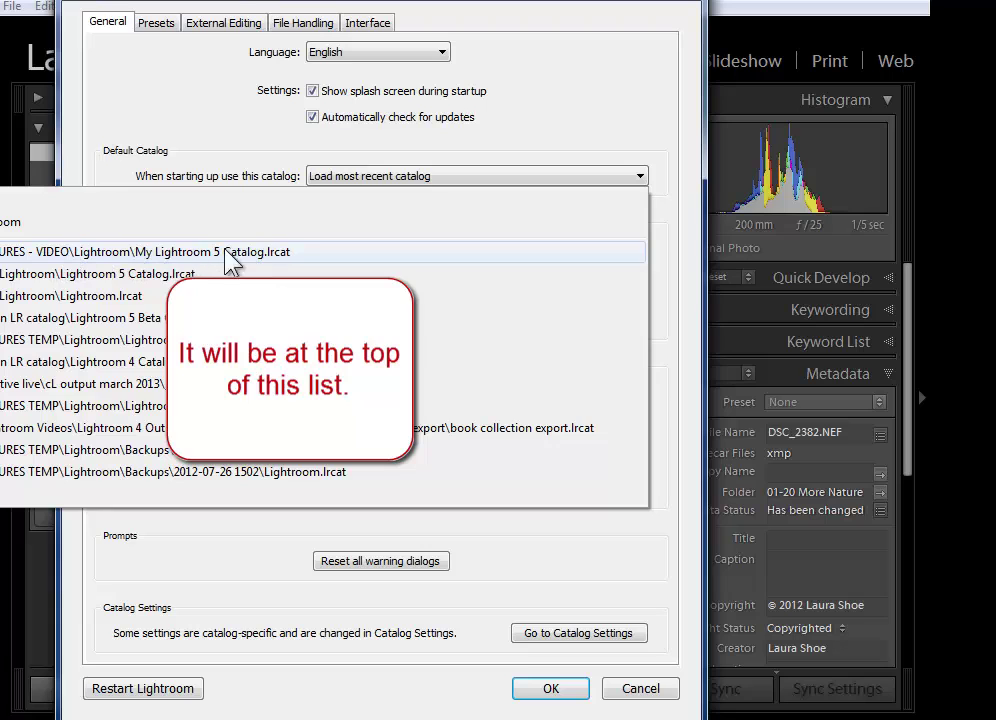
click(265, 252)
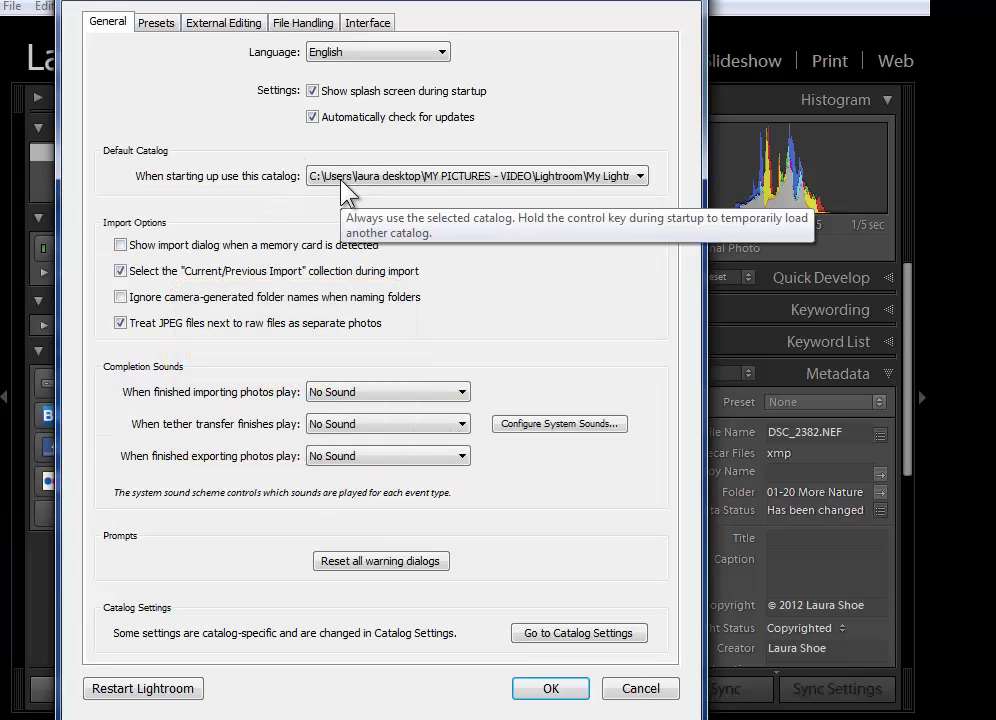
key(Return)
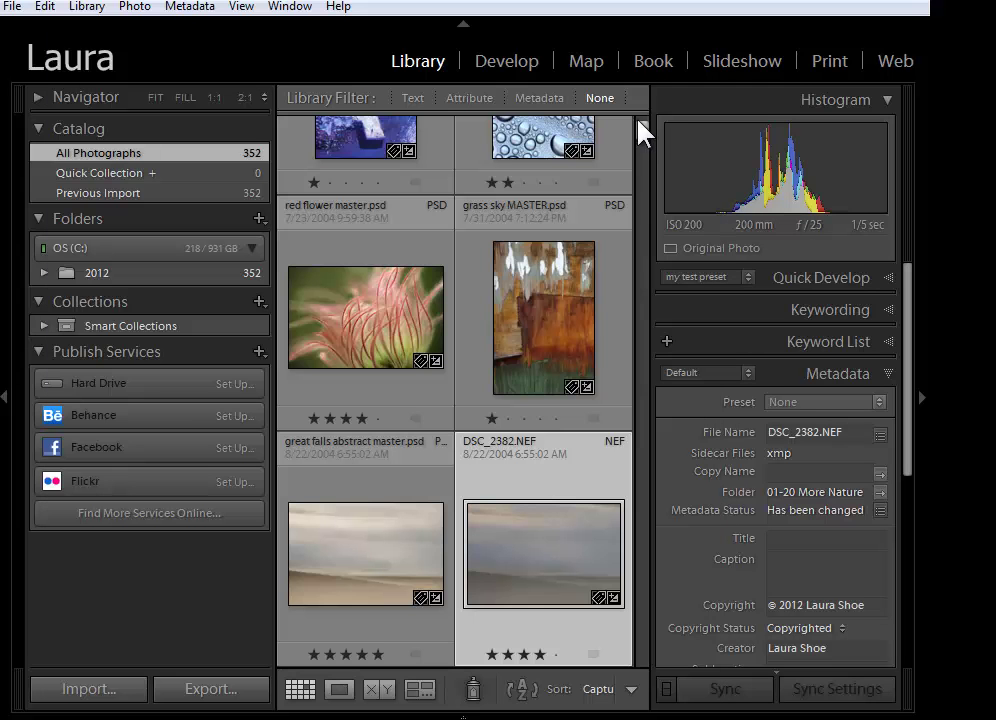
key(minus)
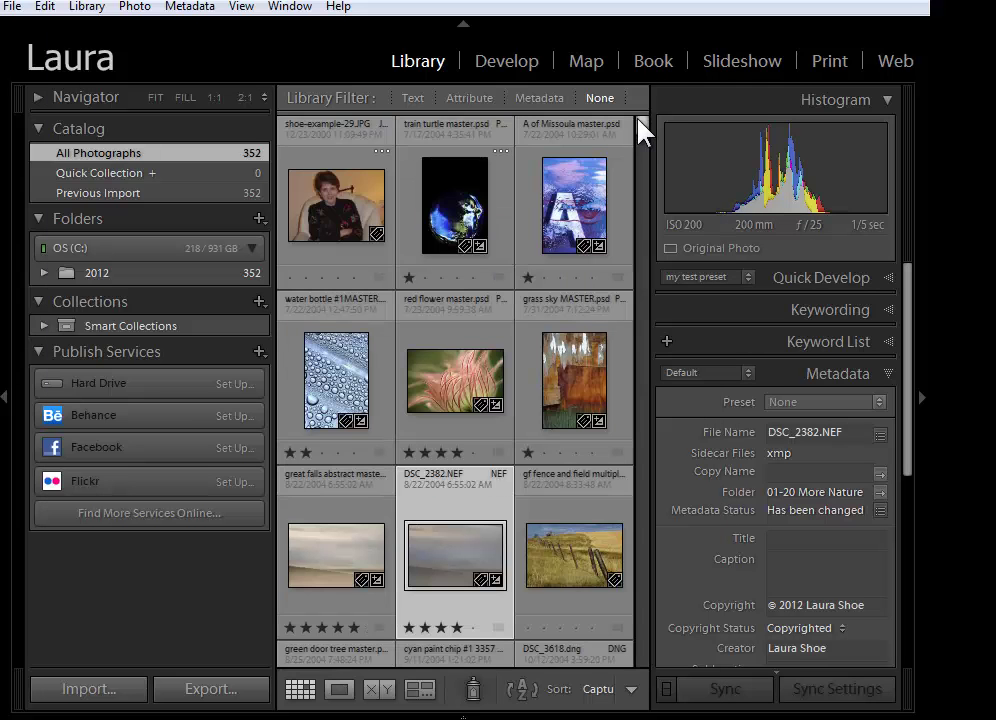
scroll(449, 342, down, 5)
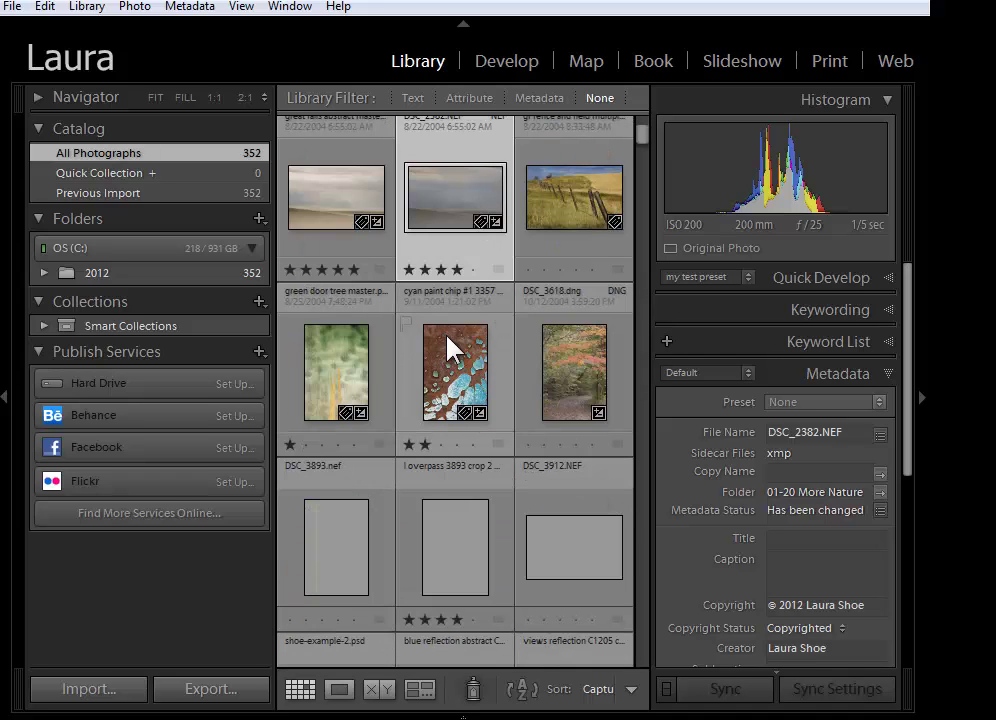
click(496, 364)
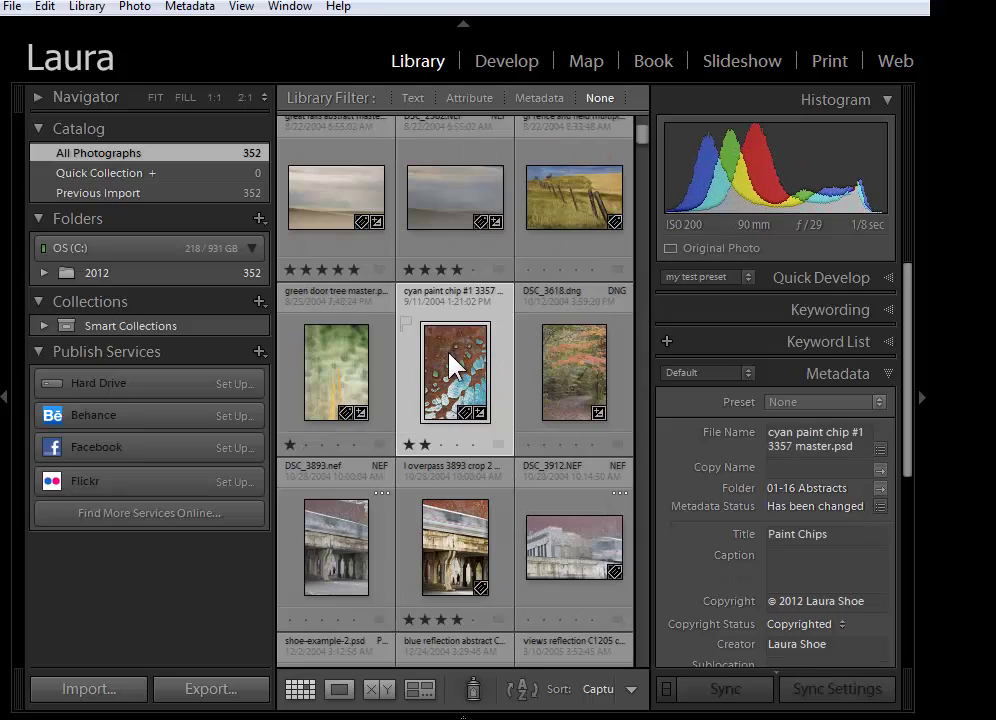
click(508, 58)
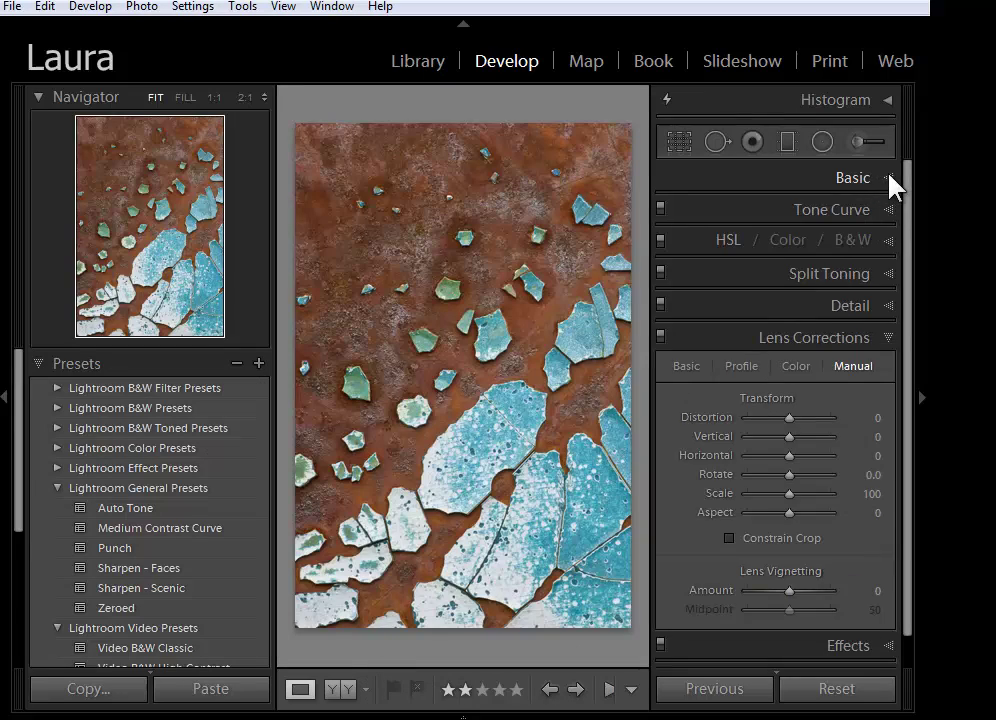
click(890, 179)
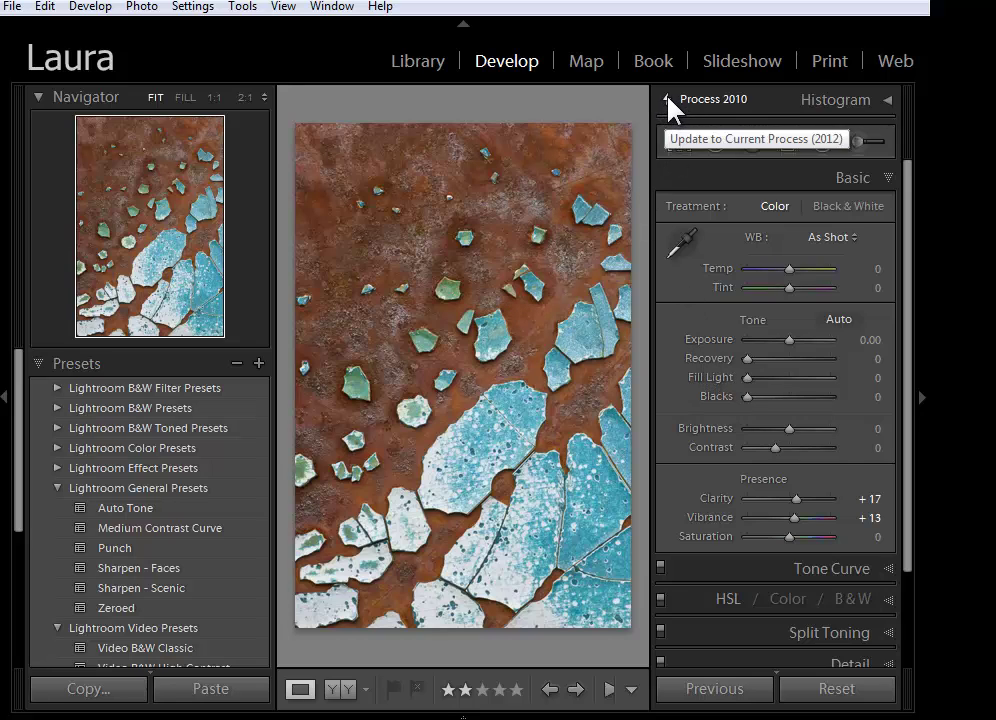
click(884, 100)
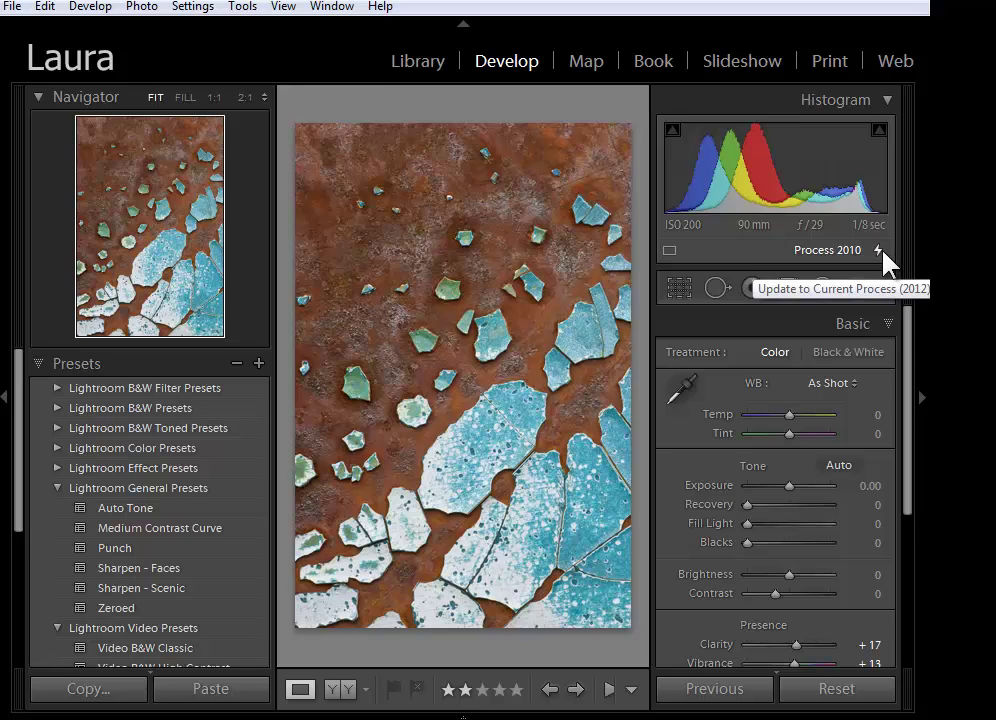
click(880, 250)
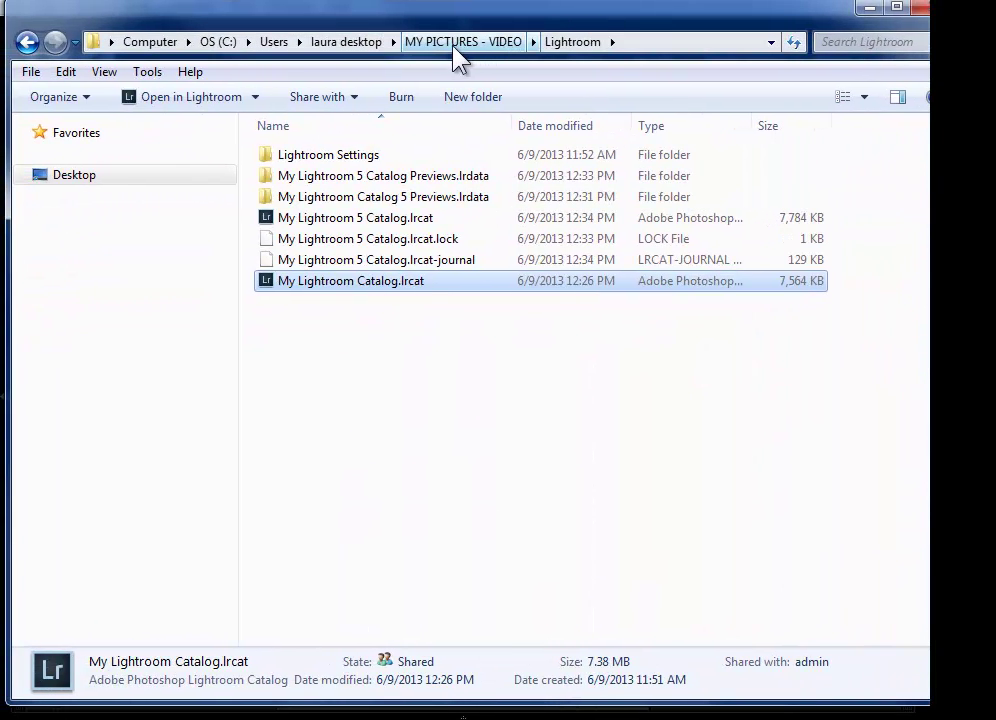
Select the old My Lightroom Catalog.lrcat file, leaving its name unchanged.
click(348, 284)
click(418, 409)
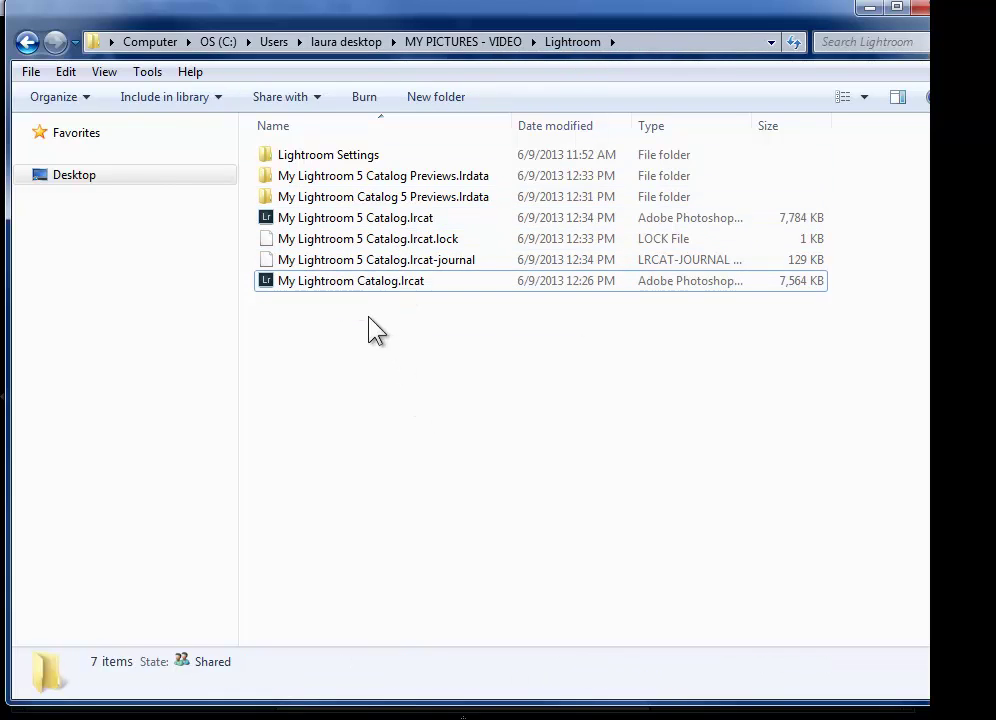